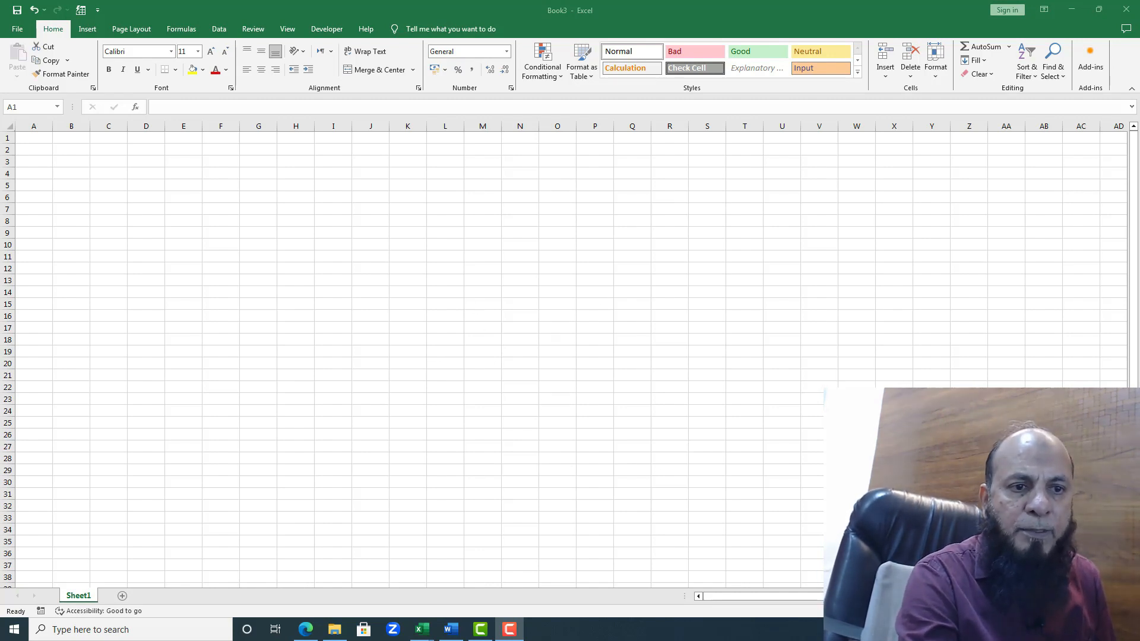
Step: Enter the date 1-12-2023 in cell C4
left_click_drag(1083, 610, 1094, 611)
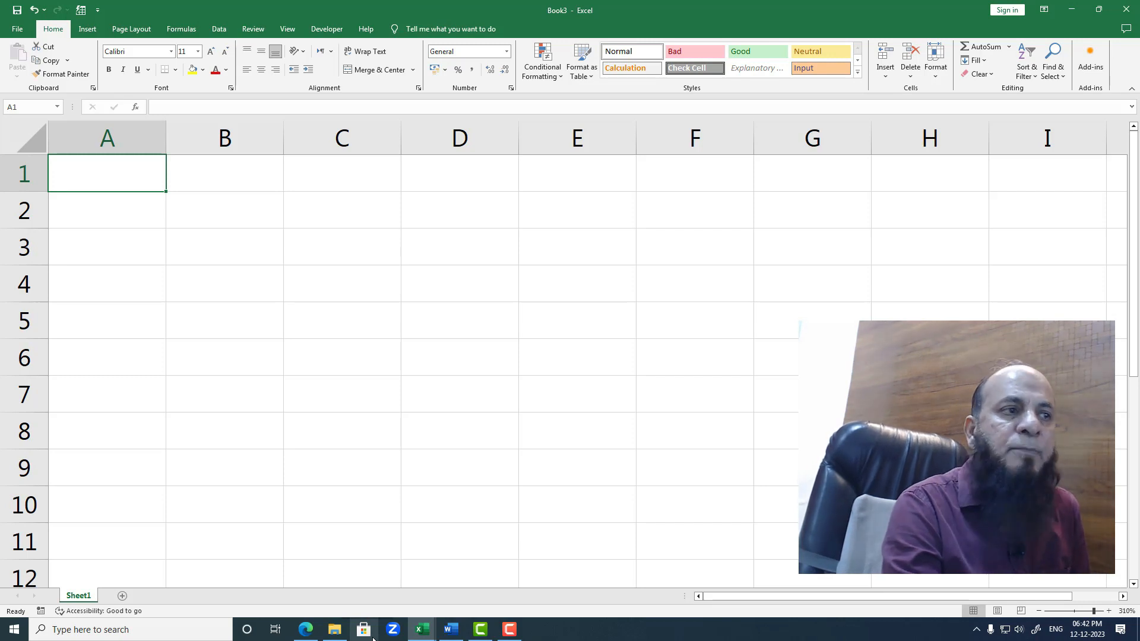
left_click(333, 286)
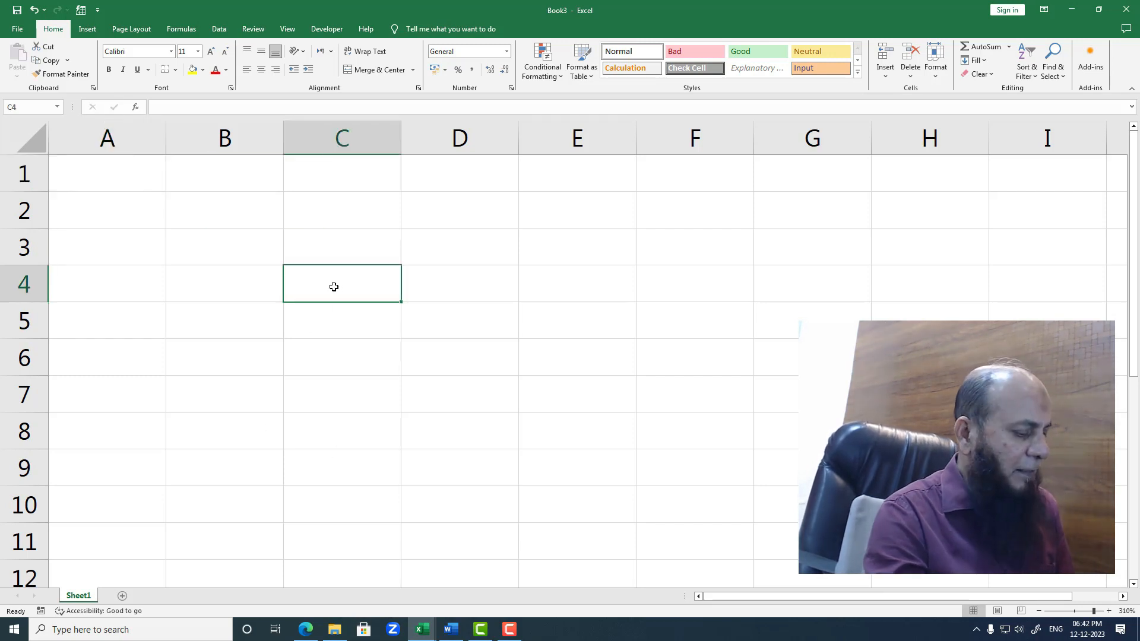
type("1-")
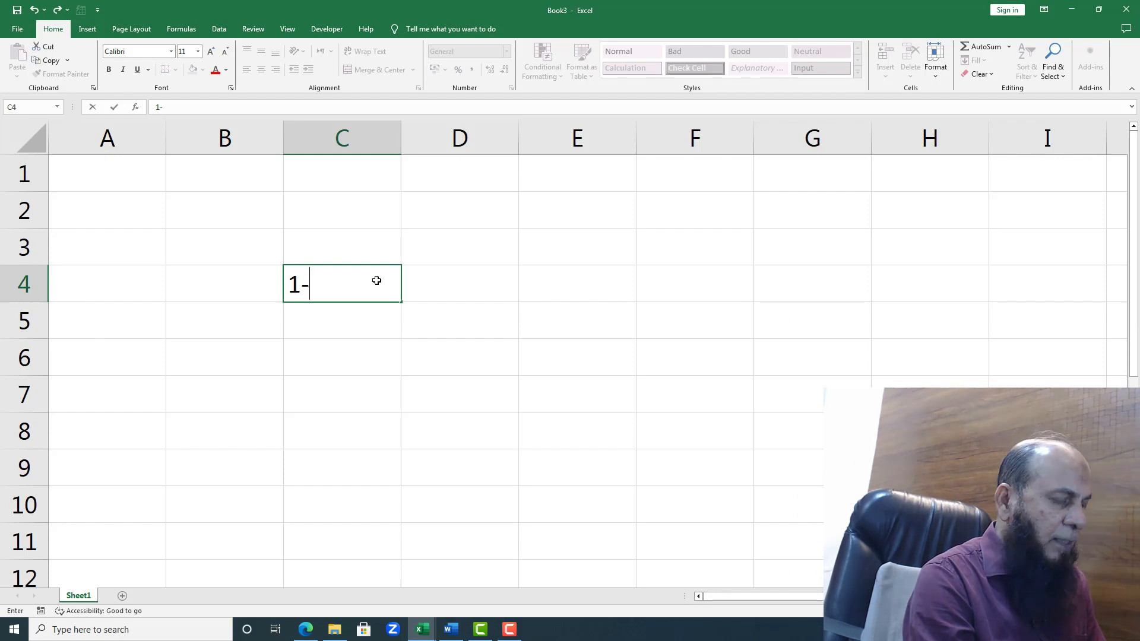
type("12-2023")
key("Return")
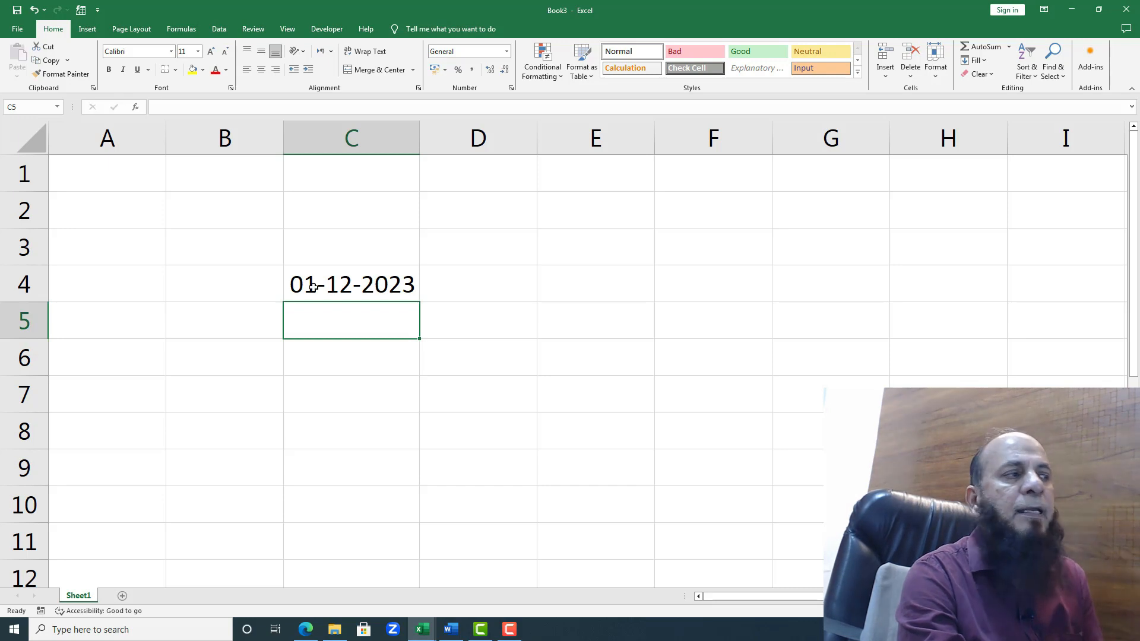
Step: Try the Long Date number format on the date in cell C4 and undo it
left_click(368, 279)
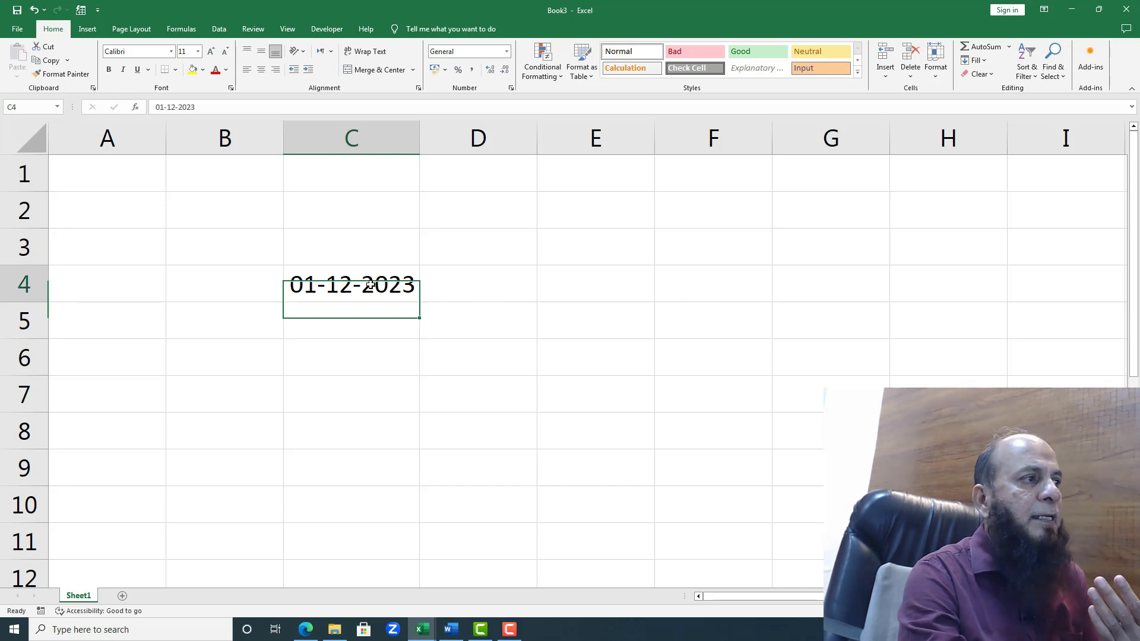
double_click(304, 287)
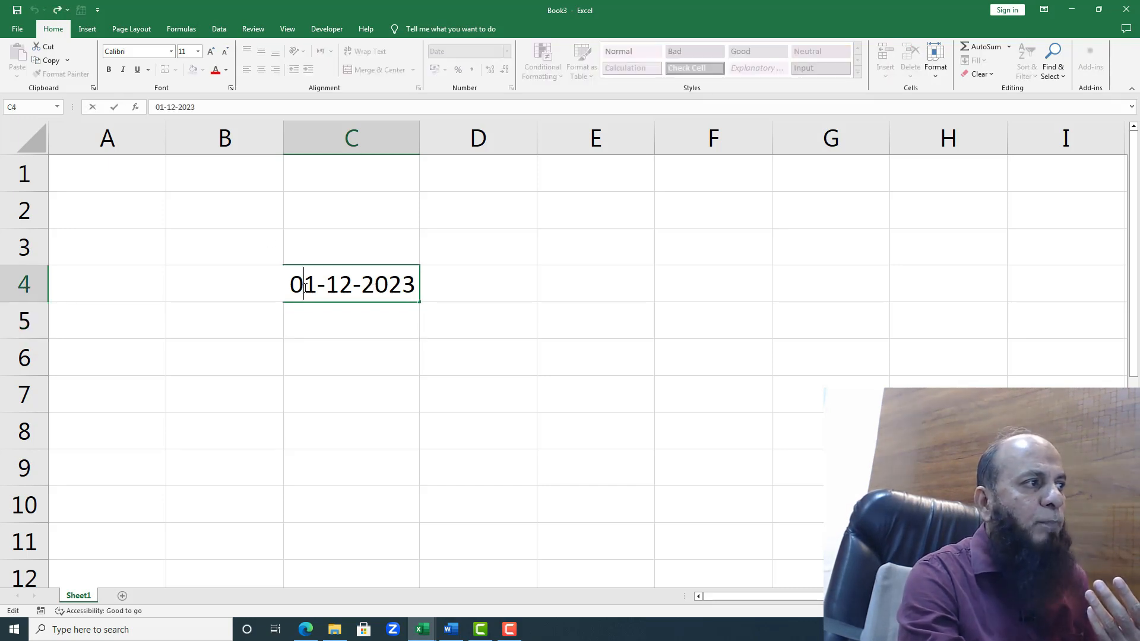
double_click(337, 281)
left_click(349, 341)
left_click(383, 284)
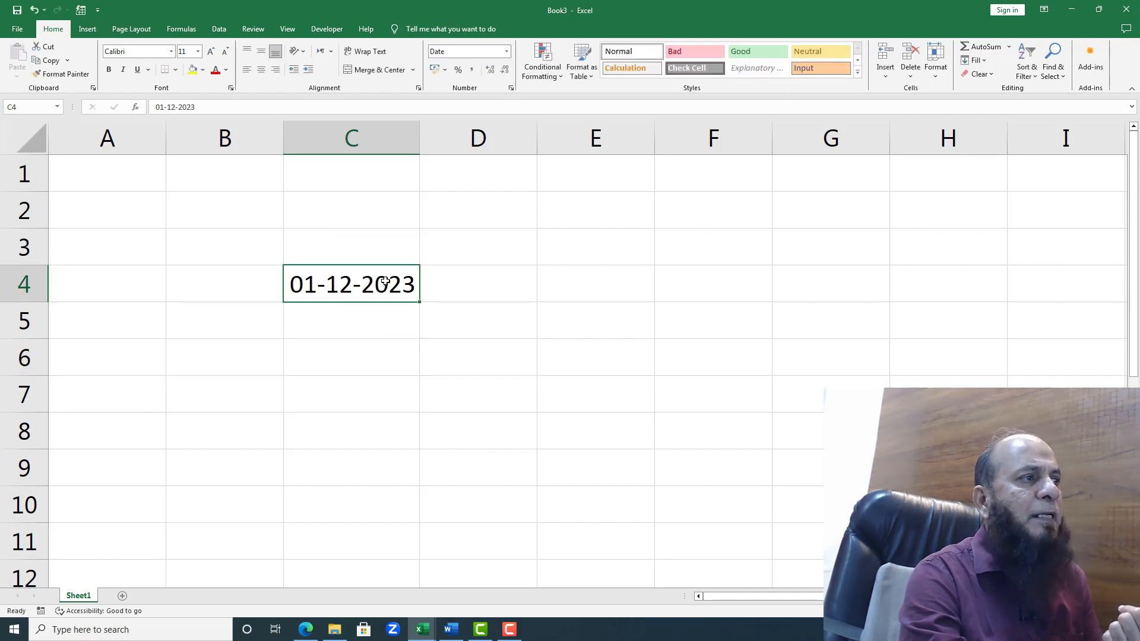
left_click(506, 51)
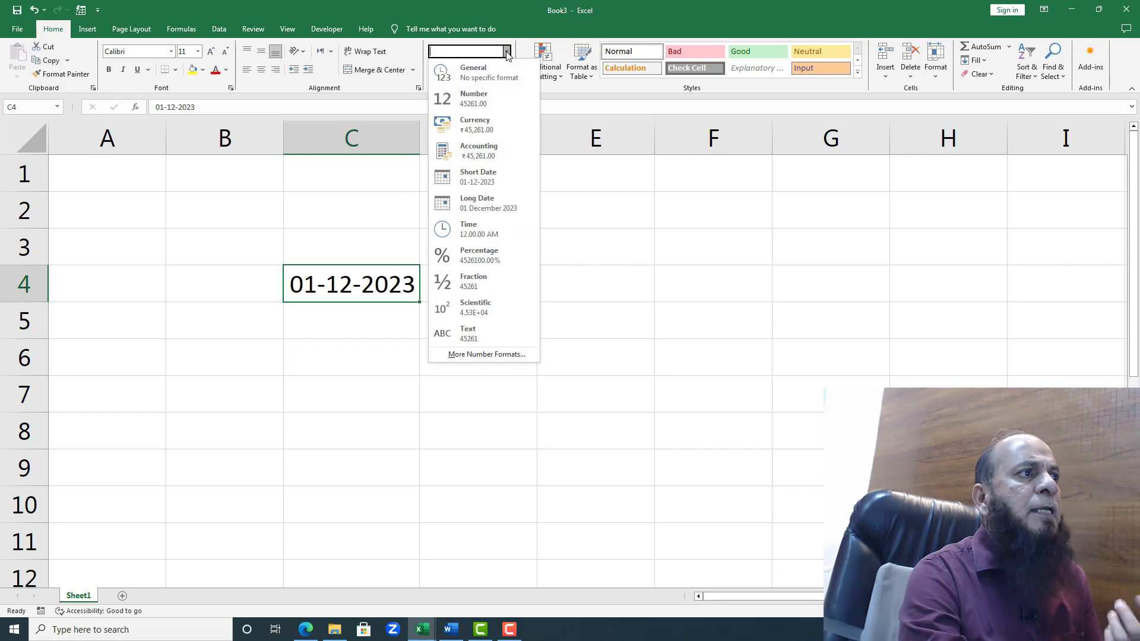
left_click(504, 203)
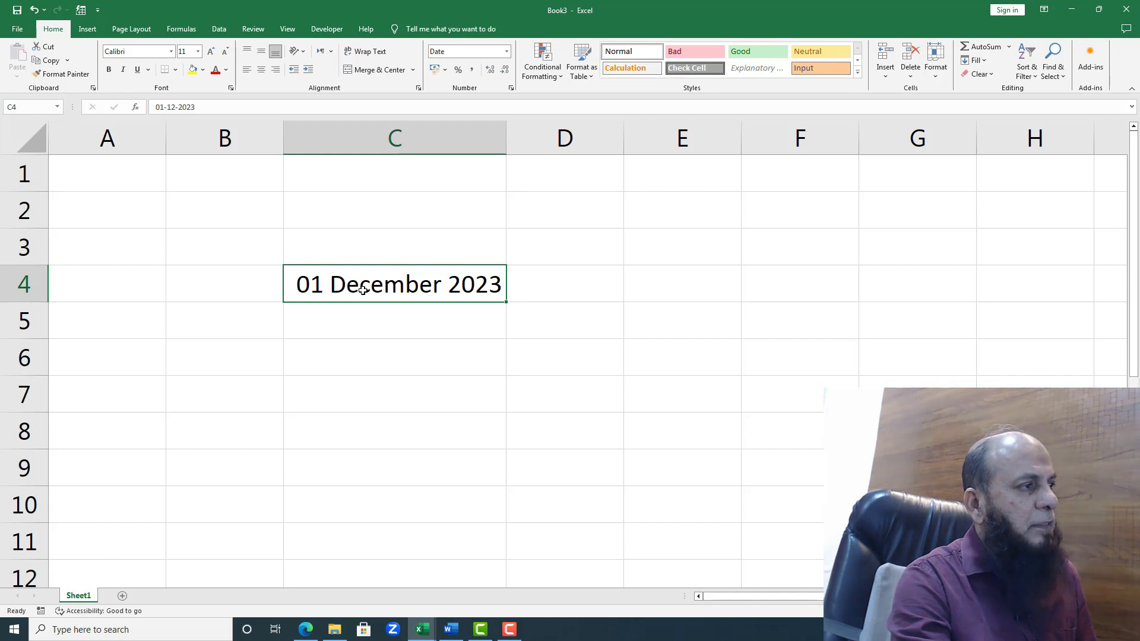
key("ctrl+z")
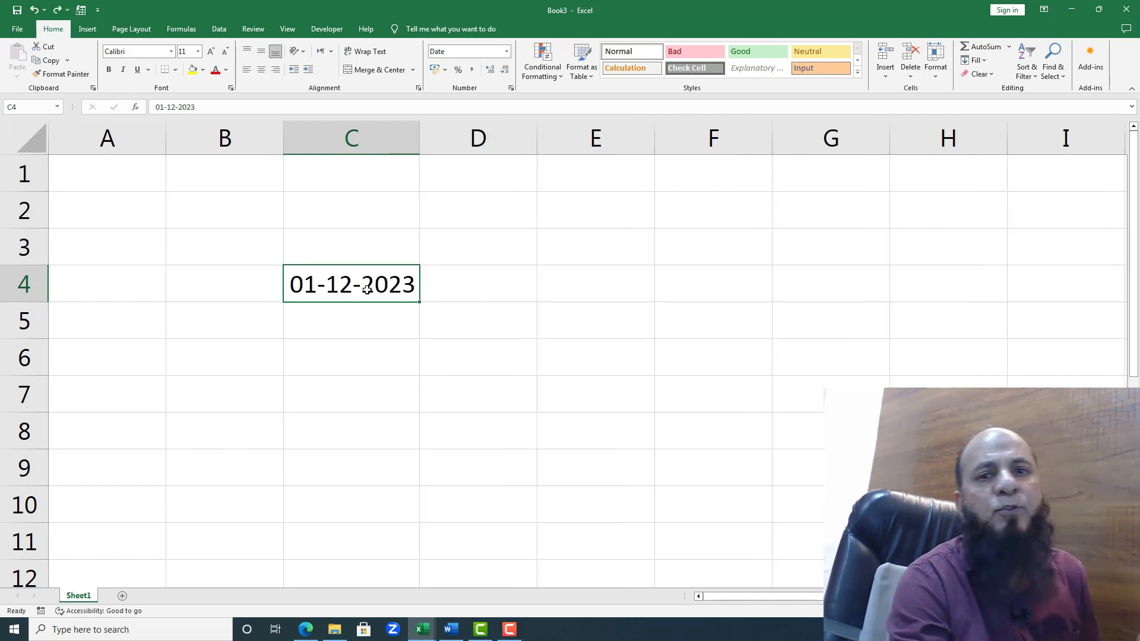
Step: Enter the label Date() in cell C6, two rows below the date
left_click(375, 357)
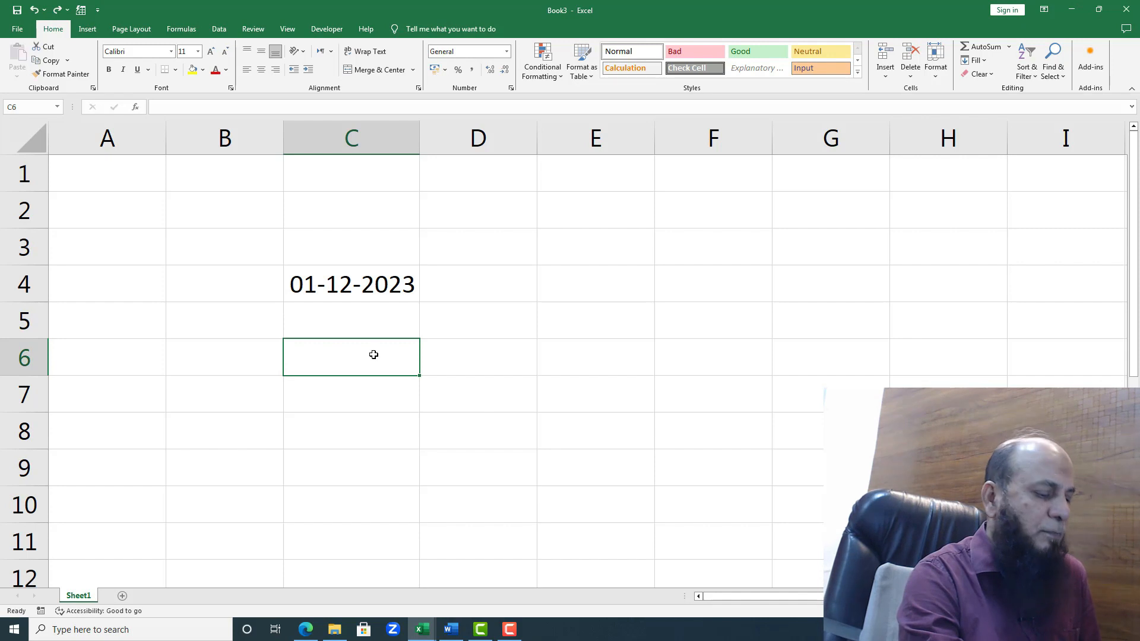
type("Da")
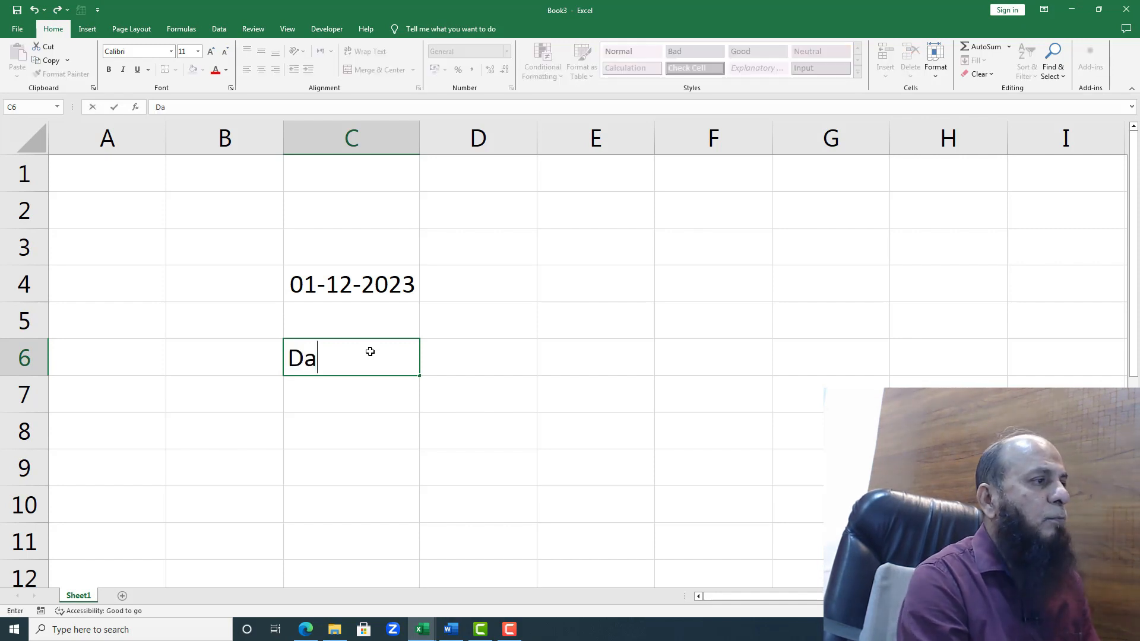
type("te()")
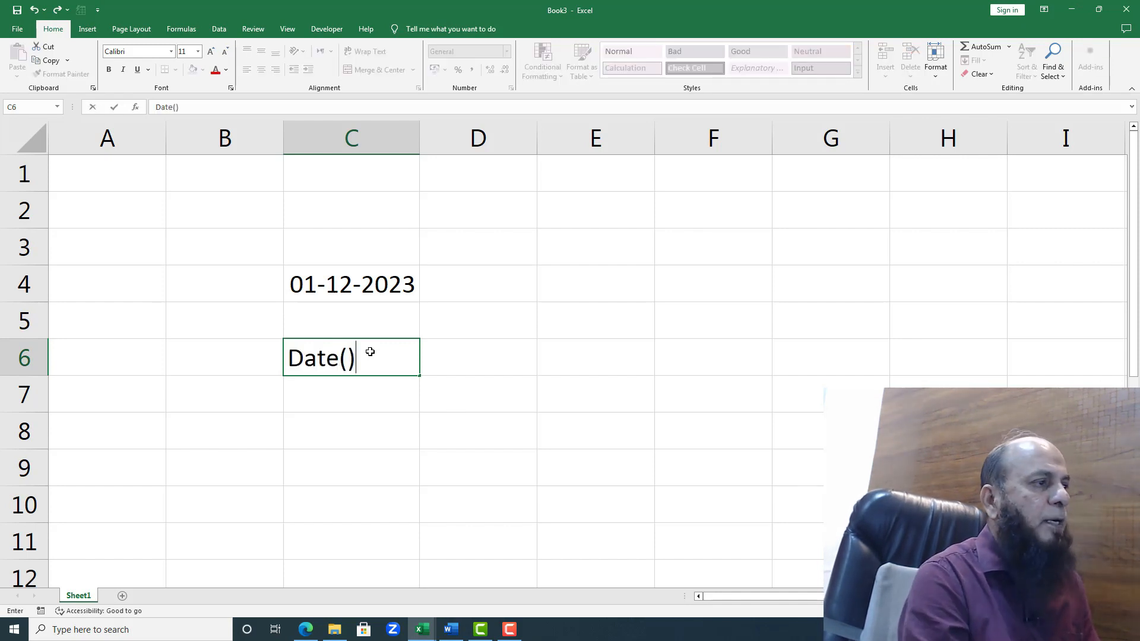
key("Return")
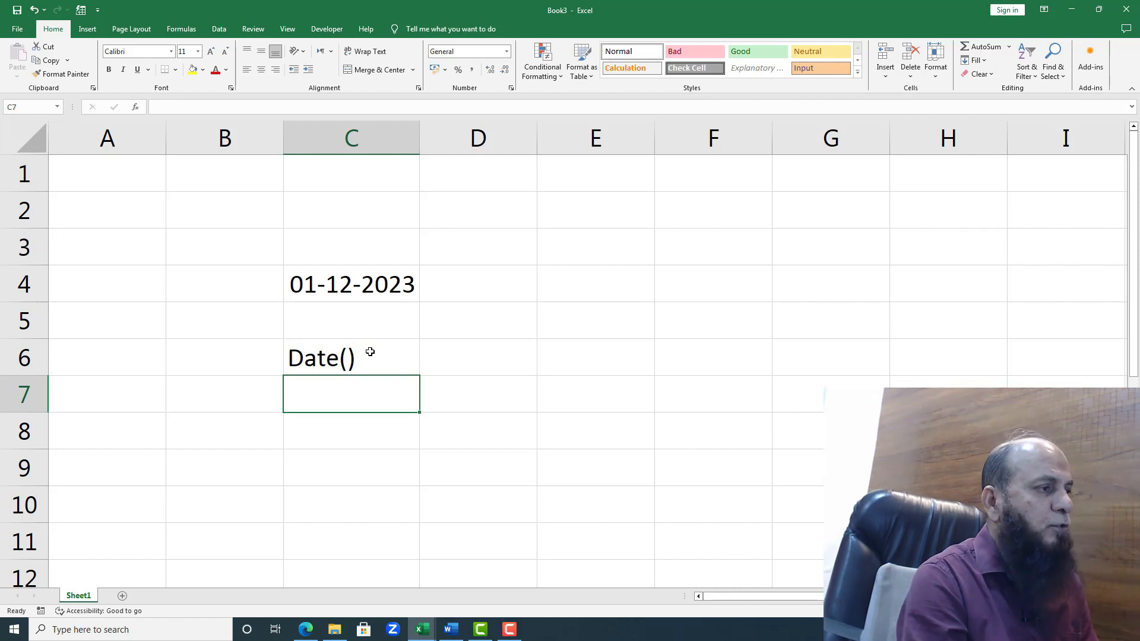
Step: Enter the label Day() in cell C8, leaving row 7 empty
key("Down")
type("day")
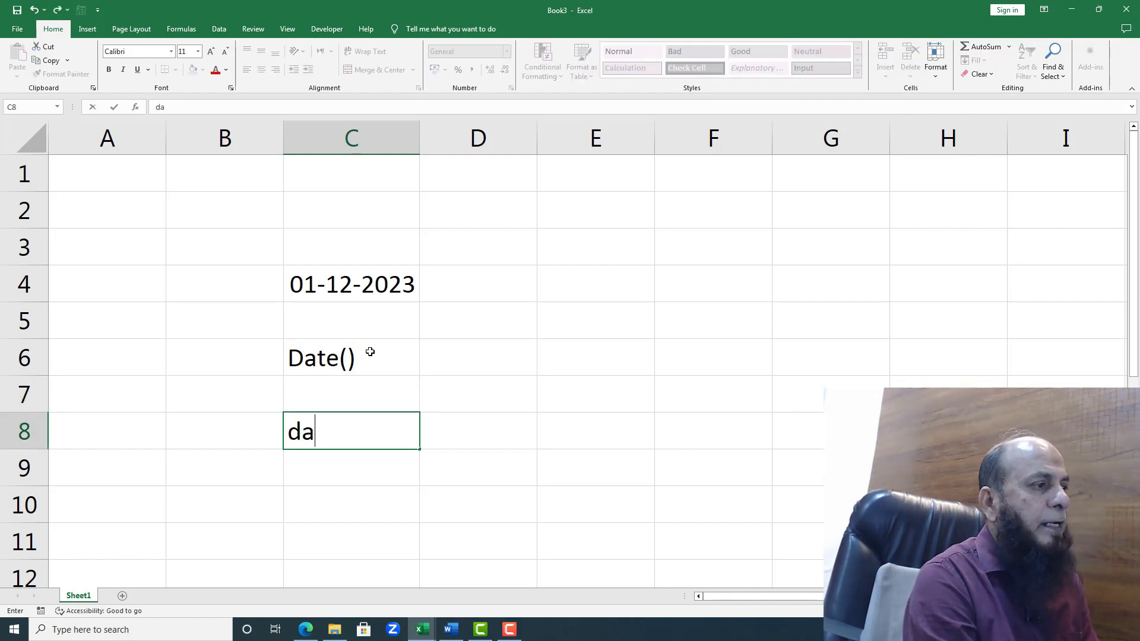
key("BackSpace")
key("BackSpace")
key("BackSpace")
type("D")
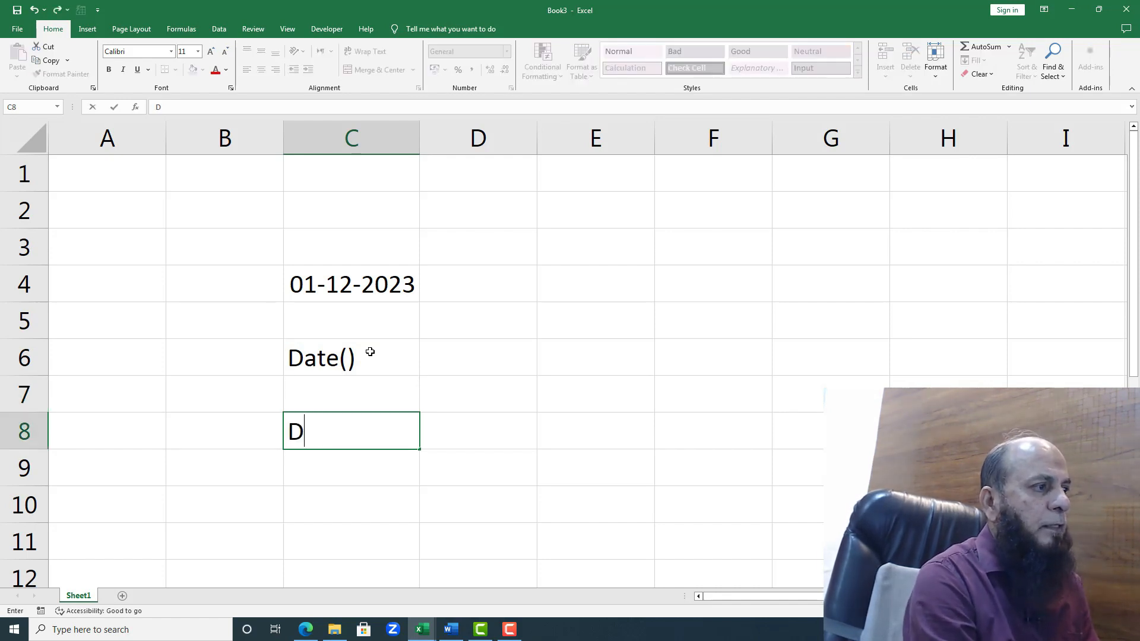
type("ay()")
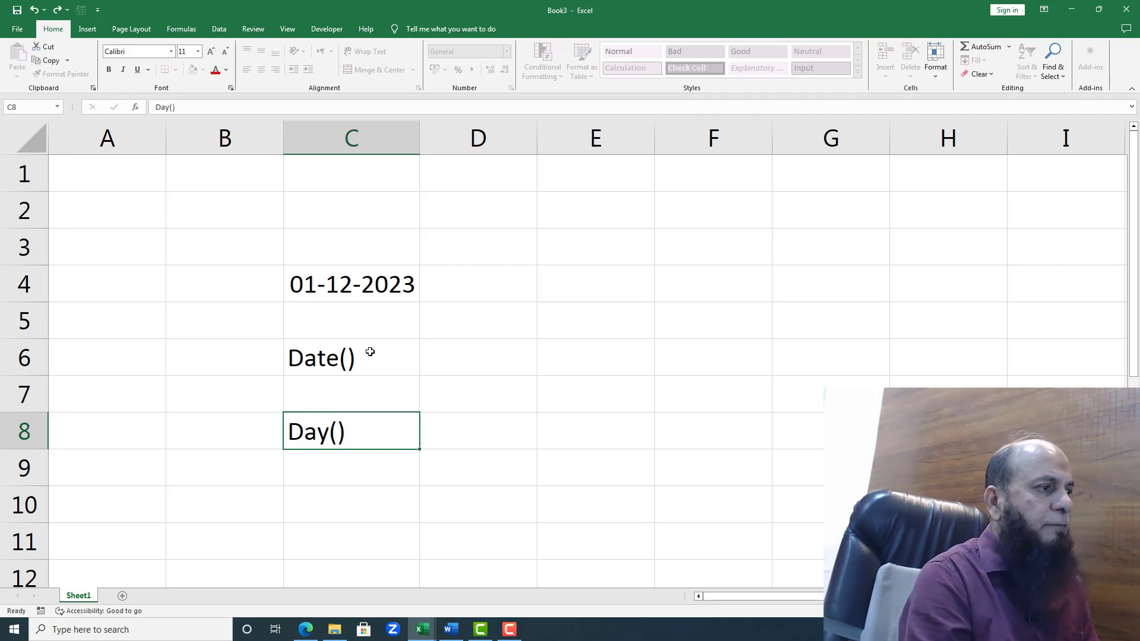
key("Return")
Step: Add the labels Month() in cell C9 and Year() in cell C10
type("Month()")
key("Return")
type("Year")
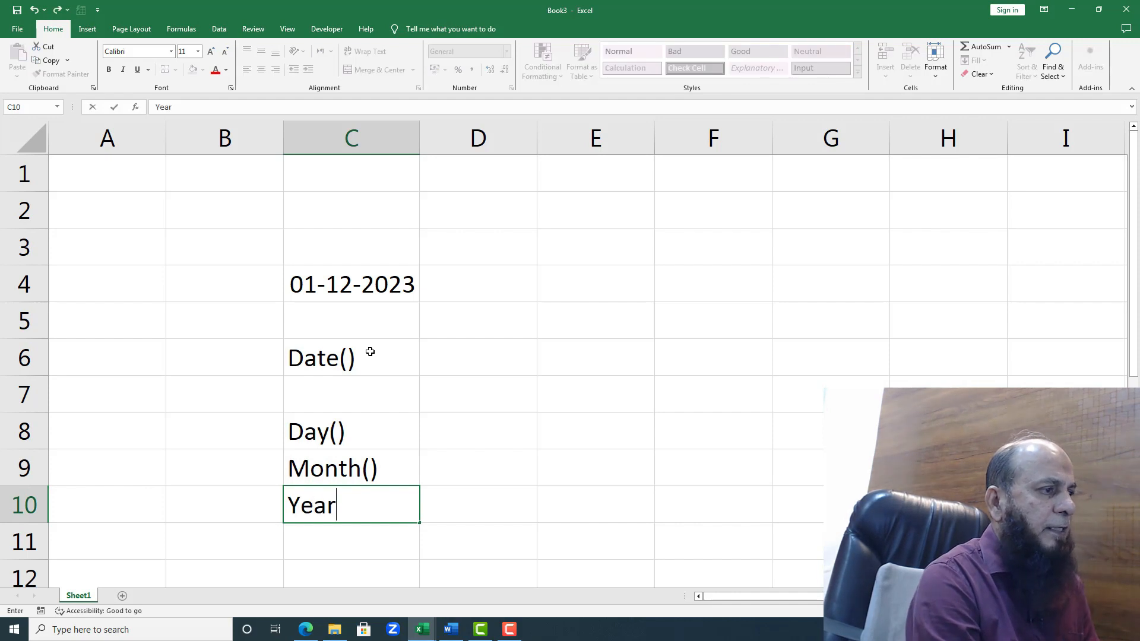
type("()")
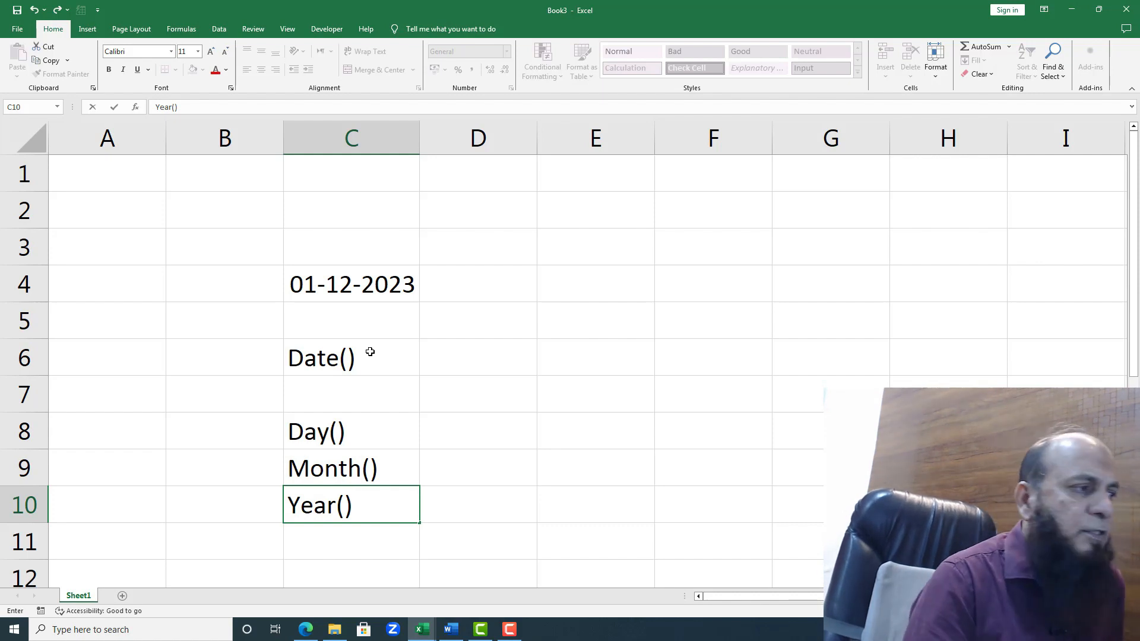
left_click(400, 532)
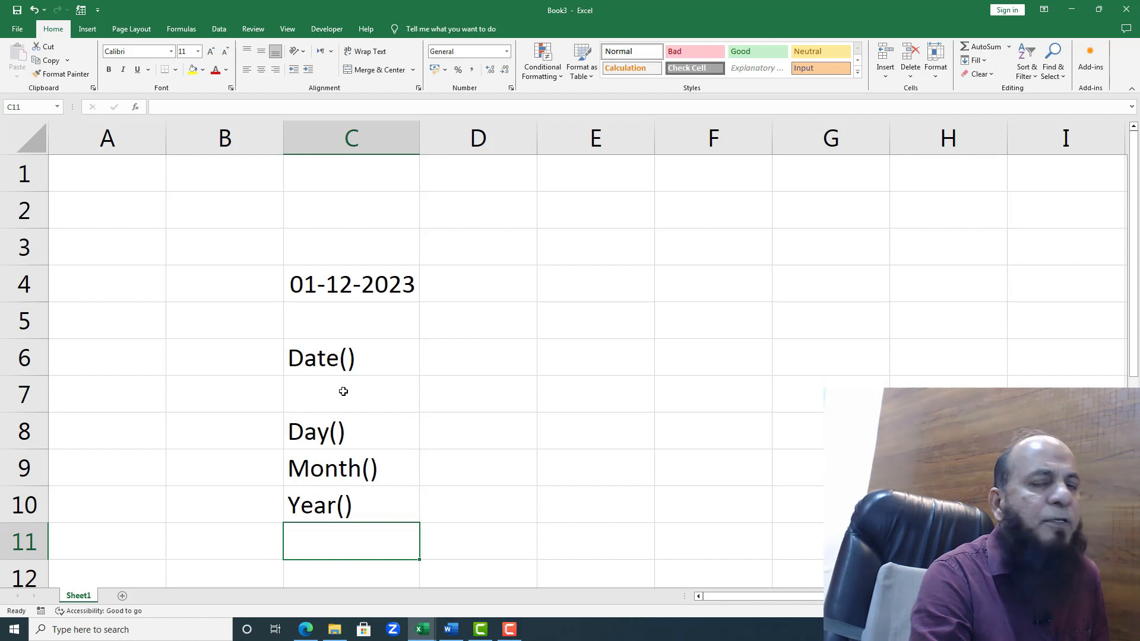
Step: Extract the day from the date with the formula =day(C4) in cell D8, beside the Day() label
left_click(351, 284)
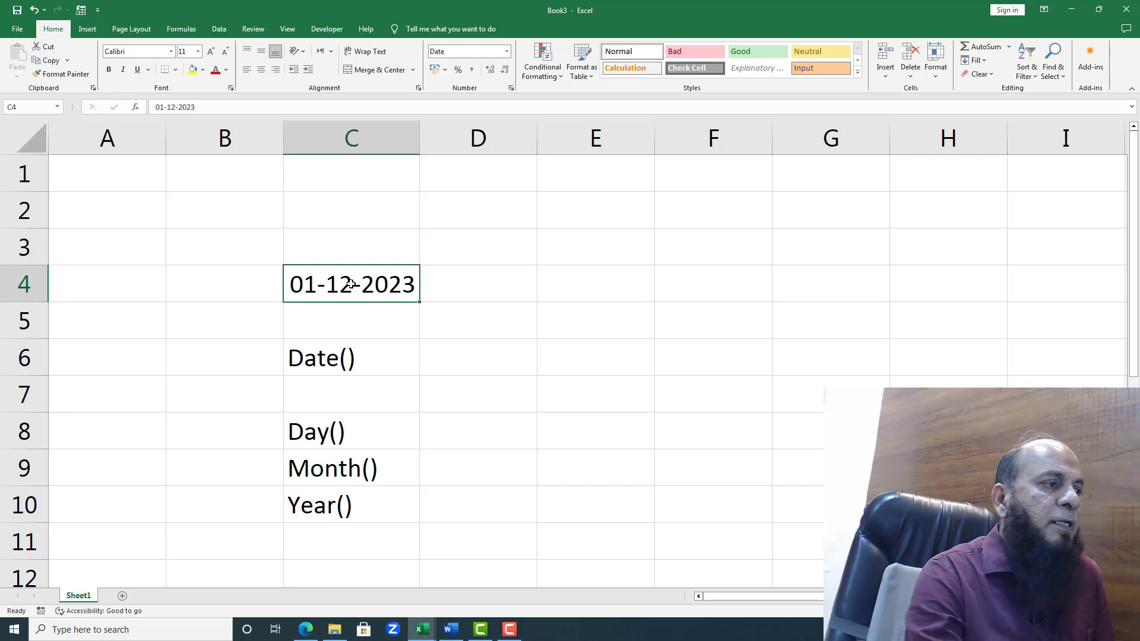
left_click_drag(393, 428, 391, 467)
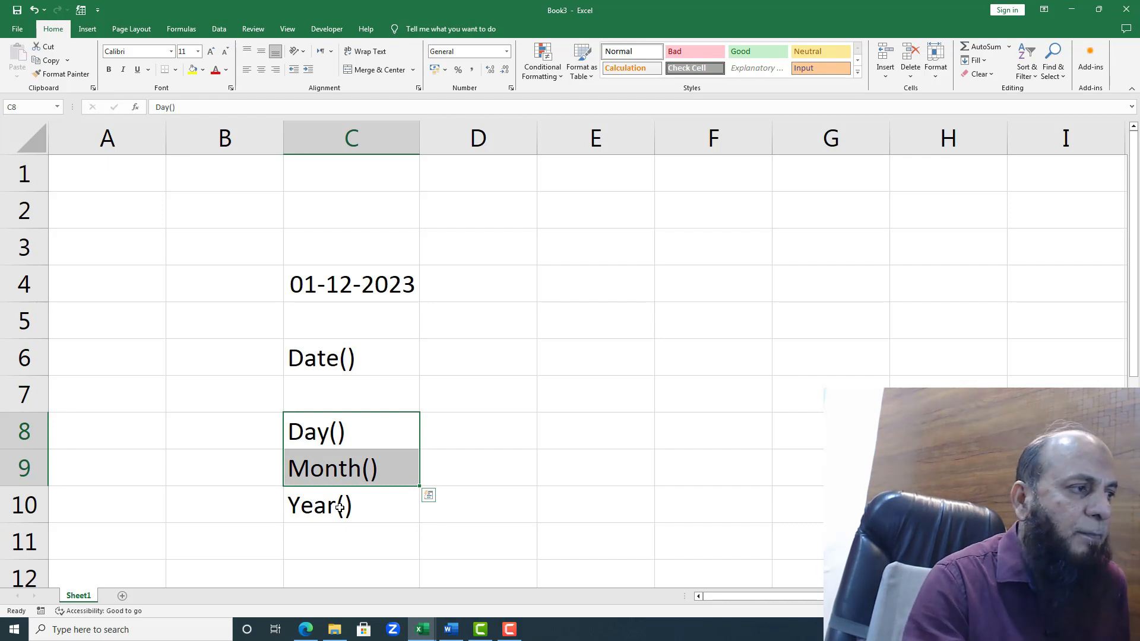
left_click(450, 438)
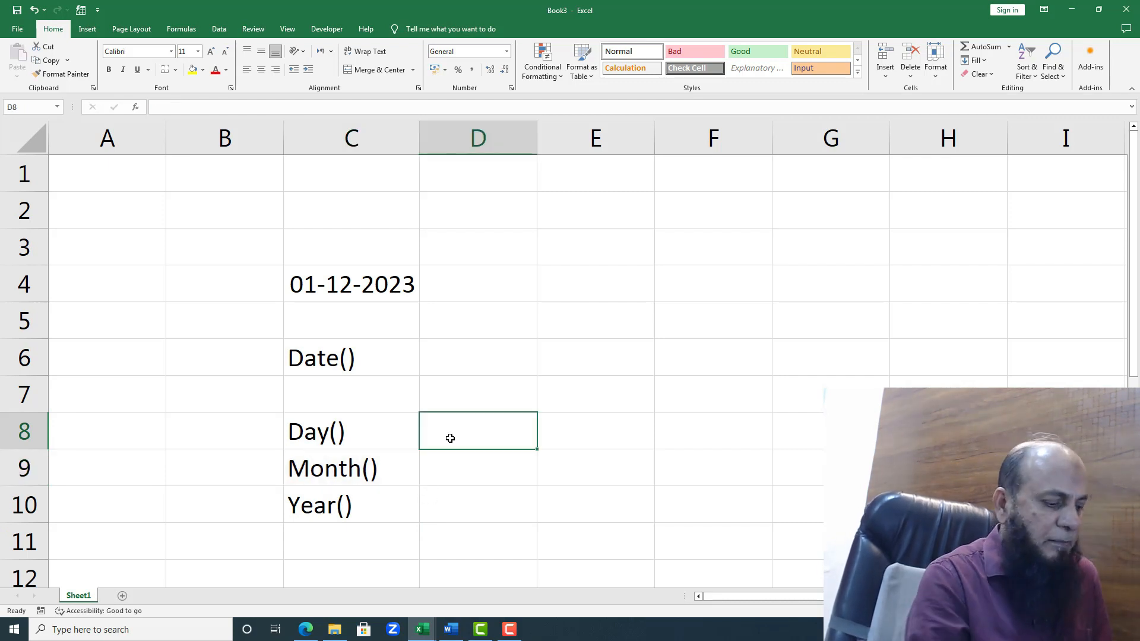
type("=d")
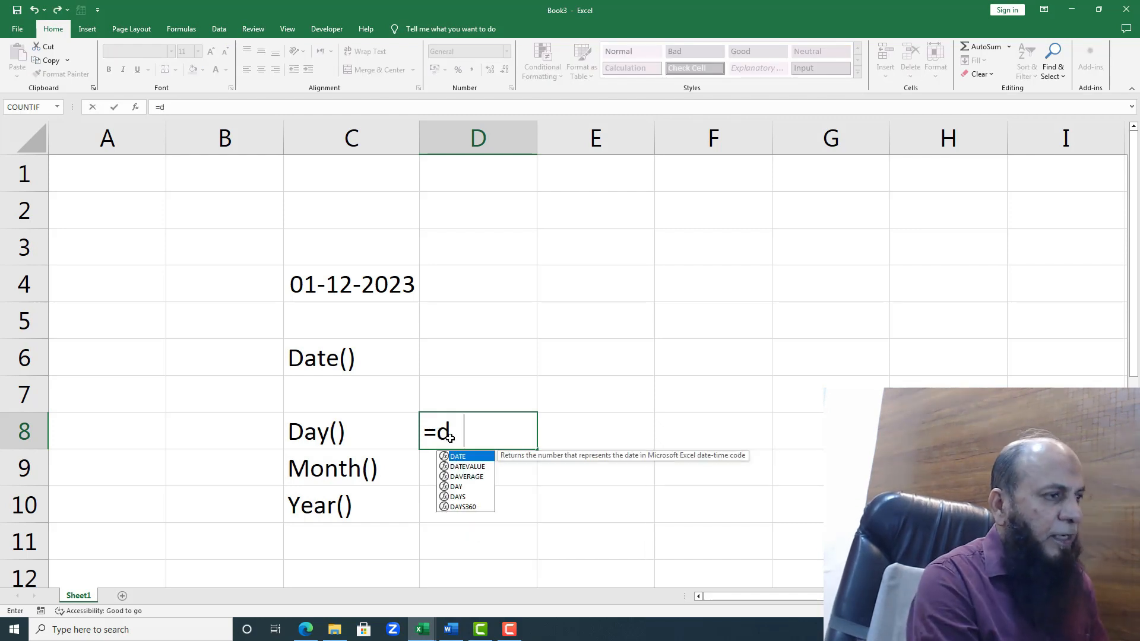
type("ay(")
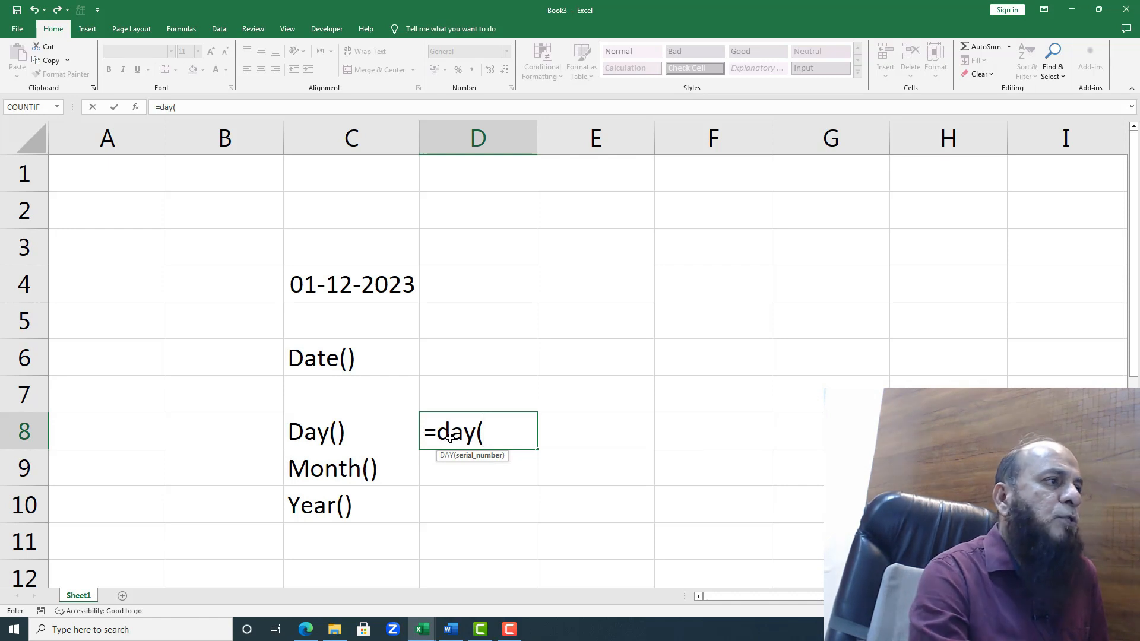
left_click(352, 291)
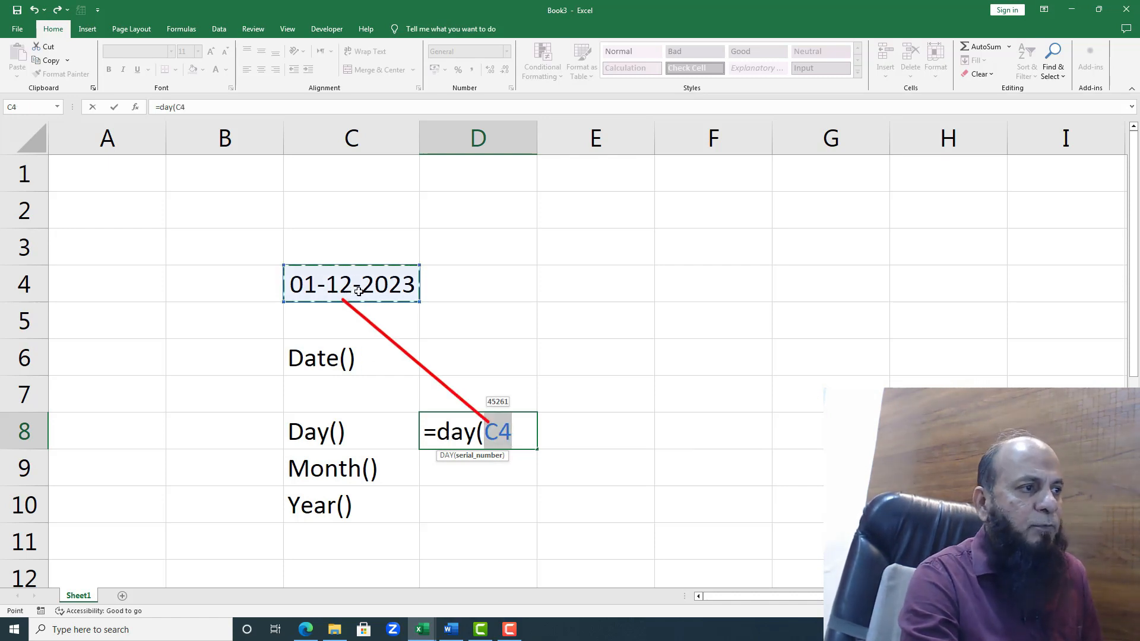
type(")")
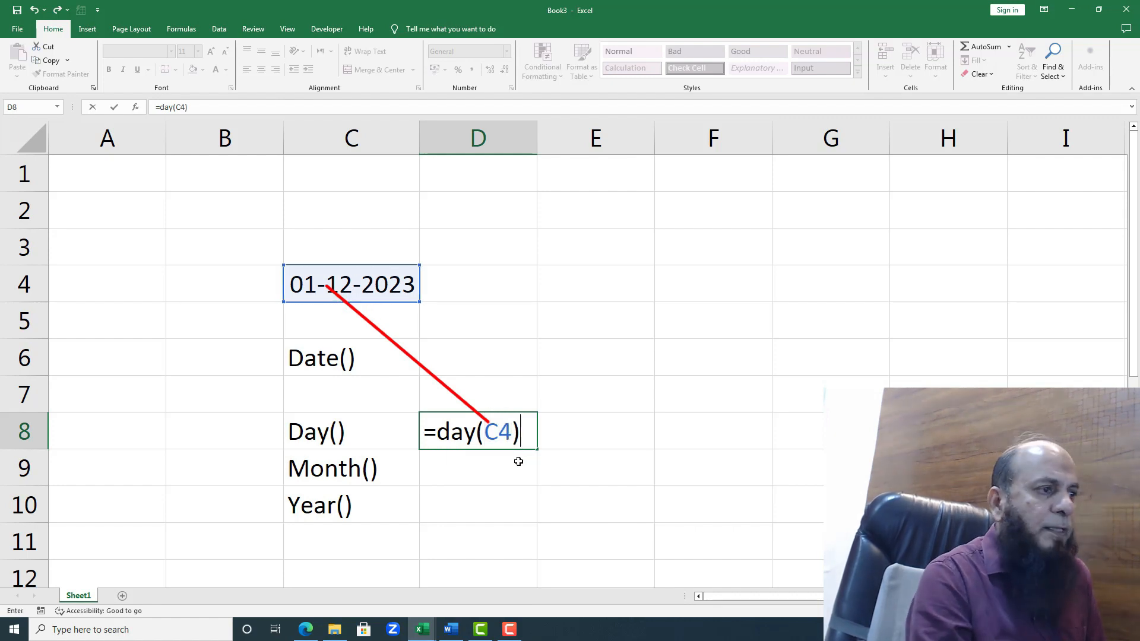
key("Return")
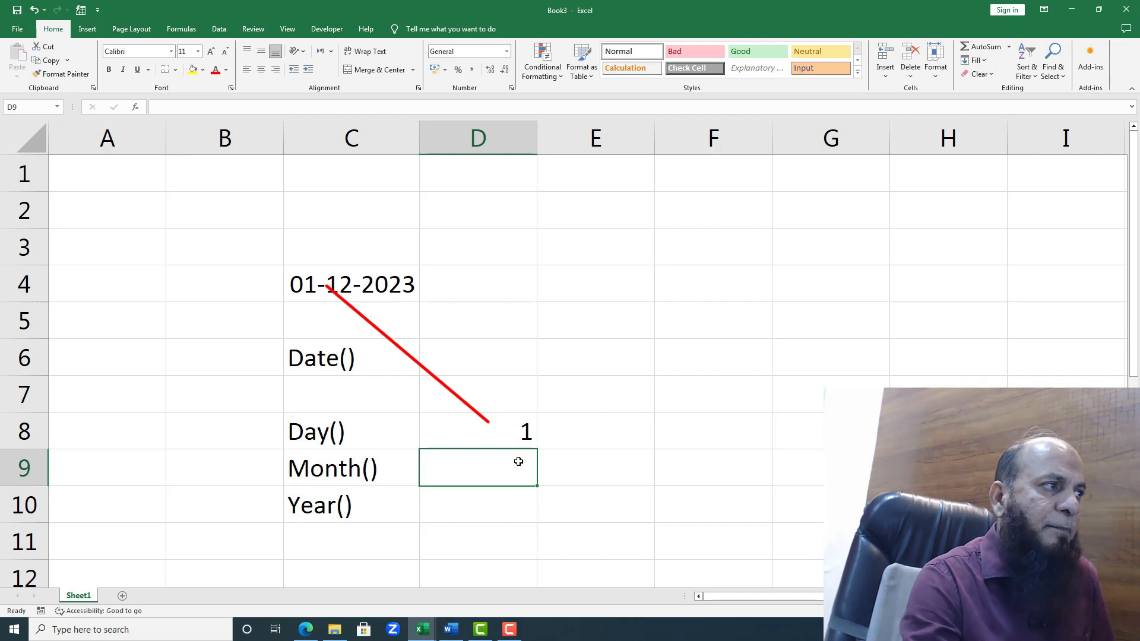
Step: Extract the month from the date with the formula =month(C4) in cell D9, beside the Month() label
type("=mon")
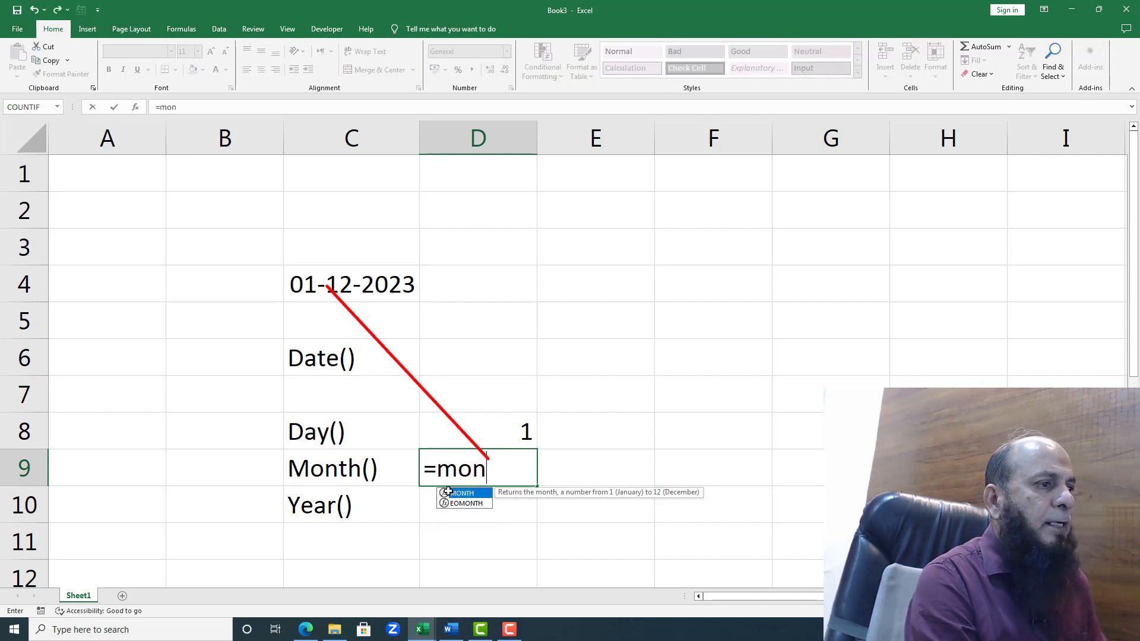
type("th(")
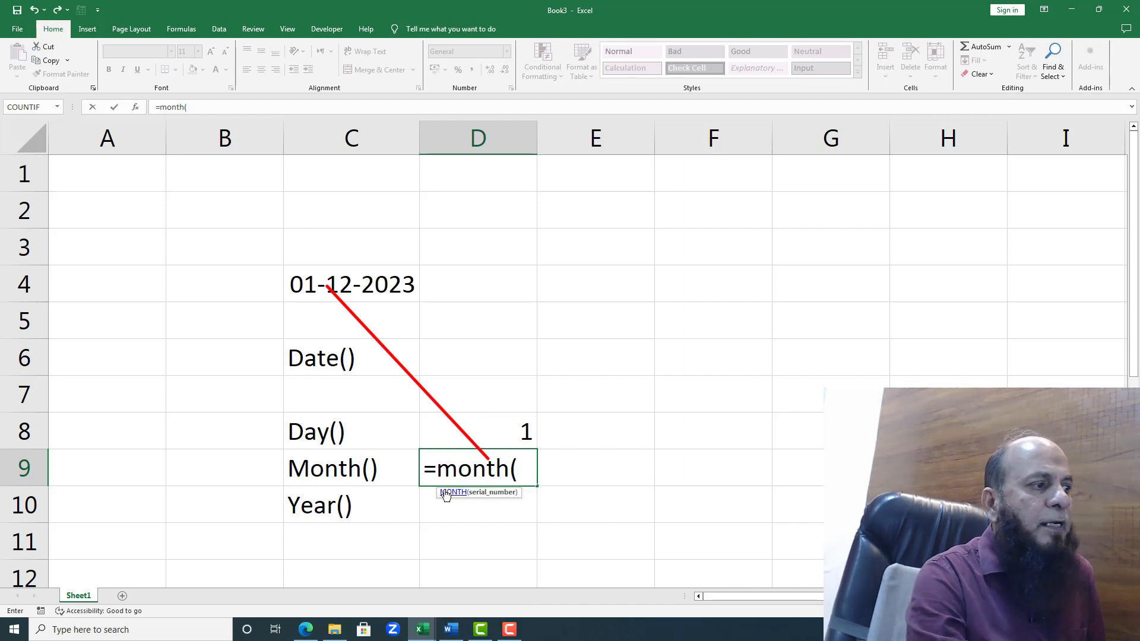
left_click(353, 291)
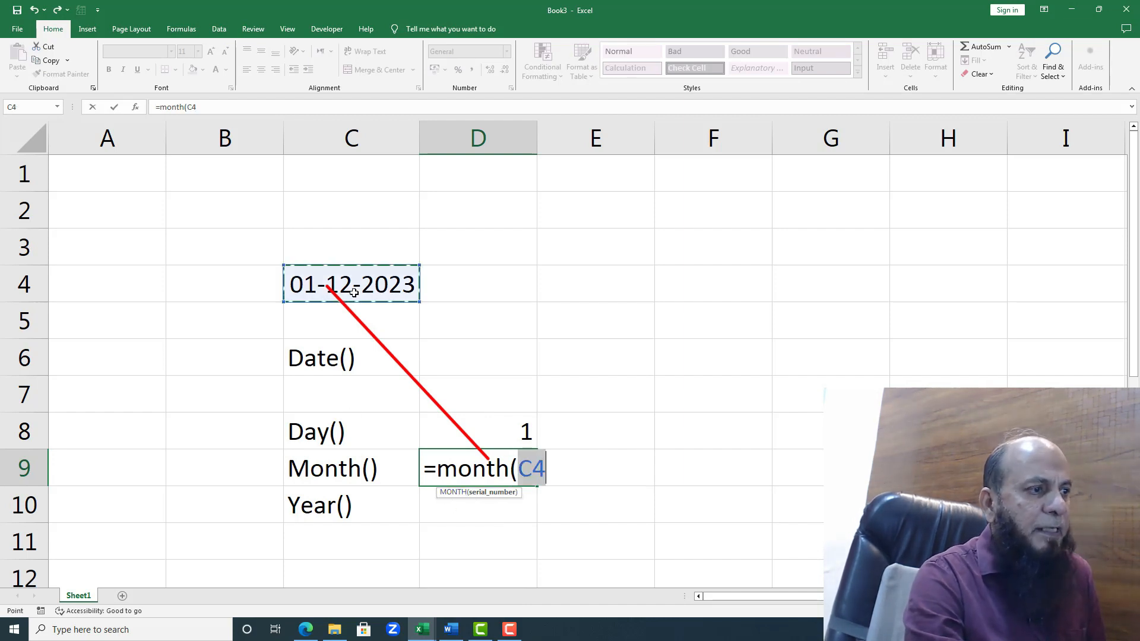
type(")")
key("Return")
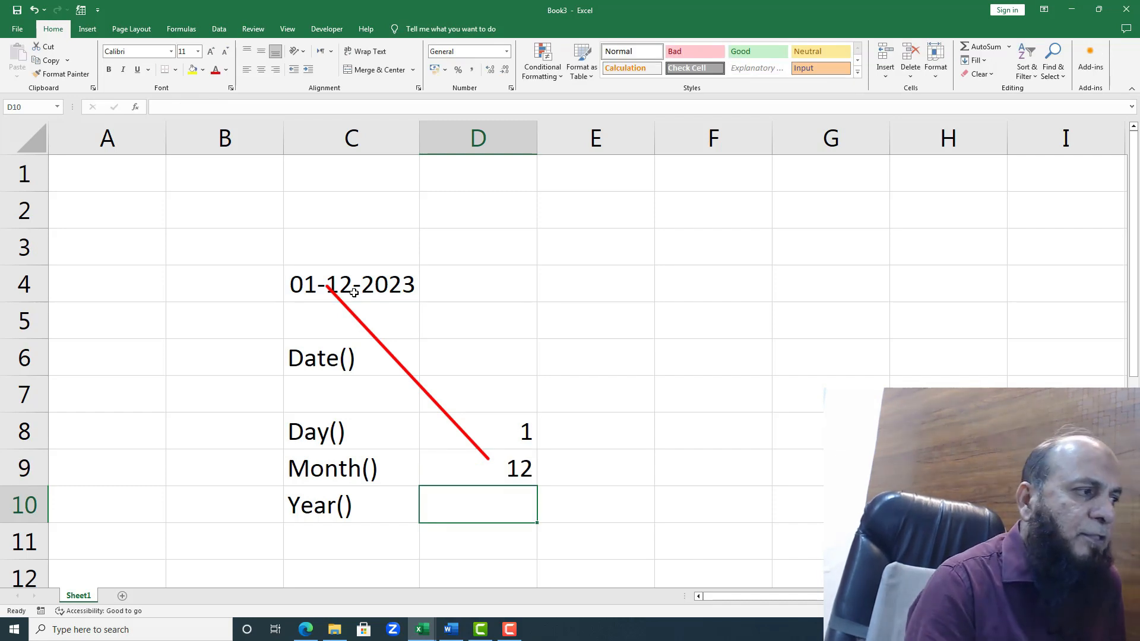
left_click(488, 466)
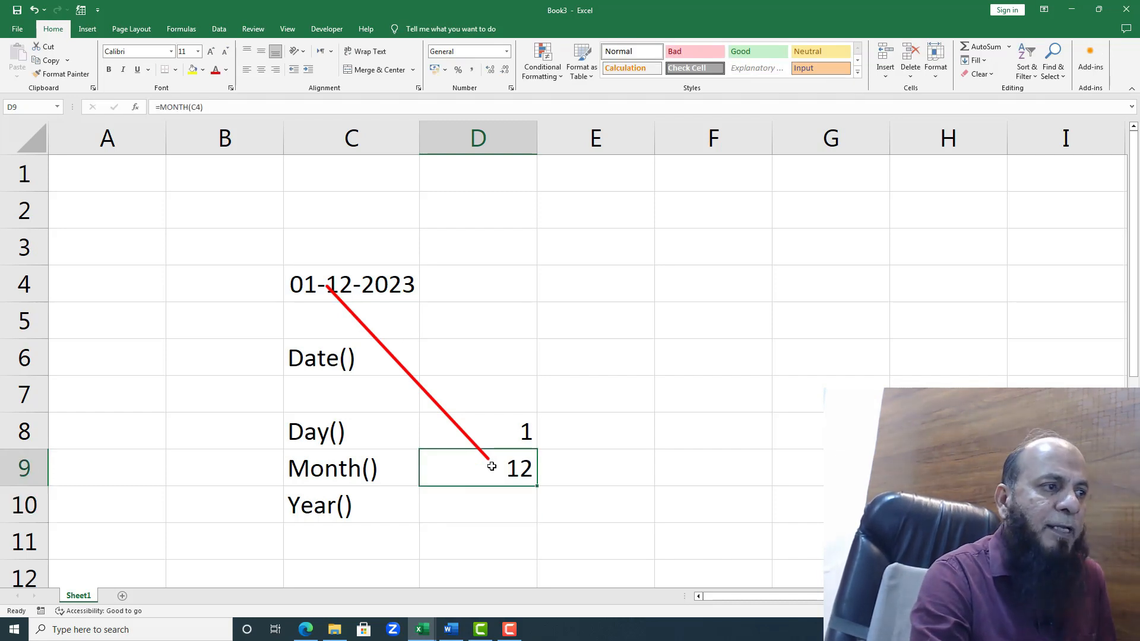
left_click(455, 502)
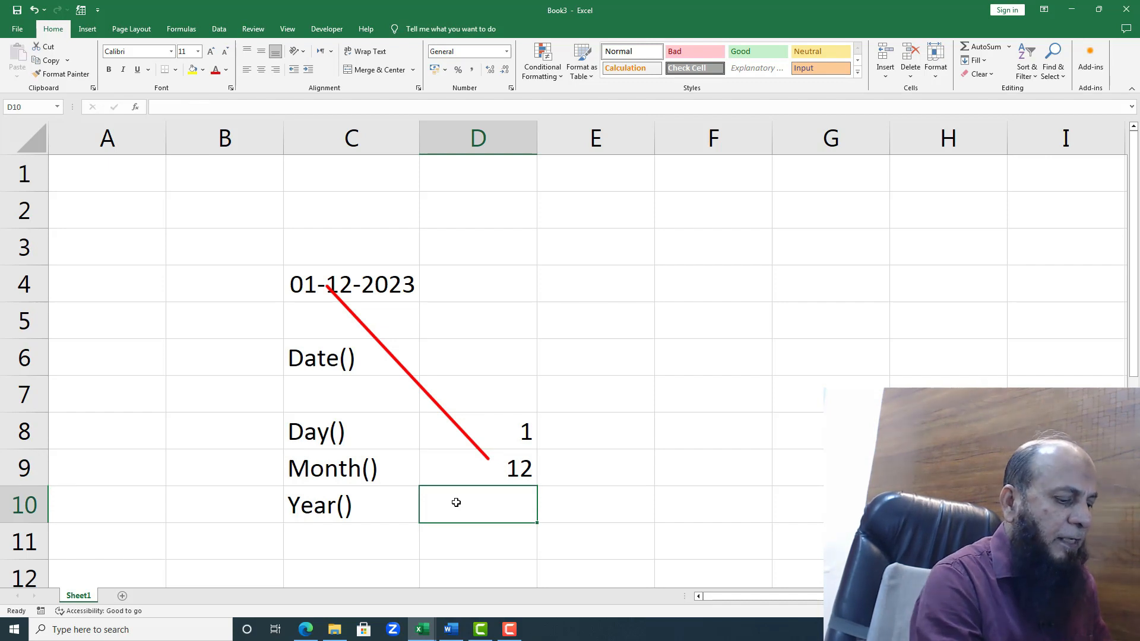
type("=")
key("Escape")
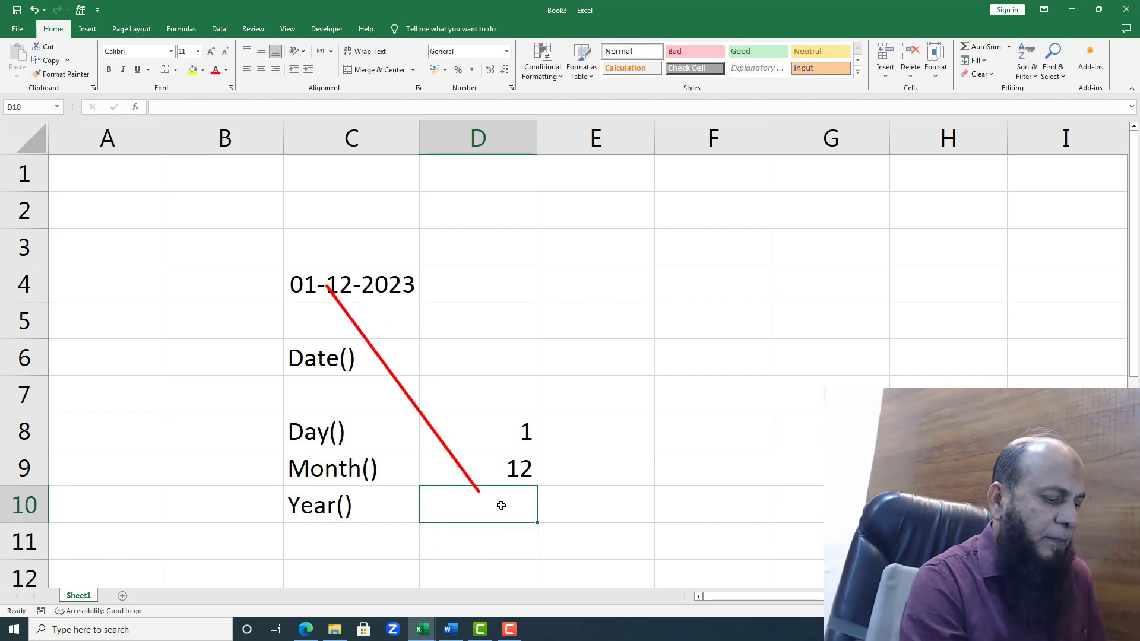
Step: Extract the year from the date with the formula =Year(C4) in cell D10, beside the Year() label
type("=")
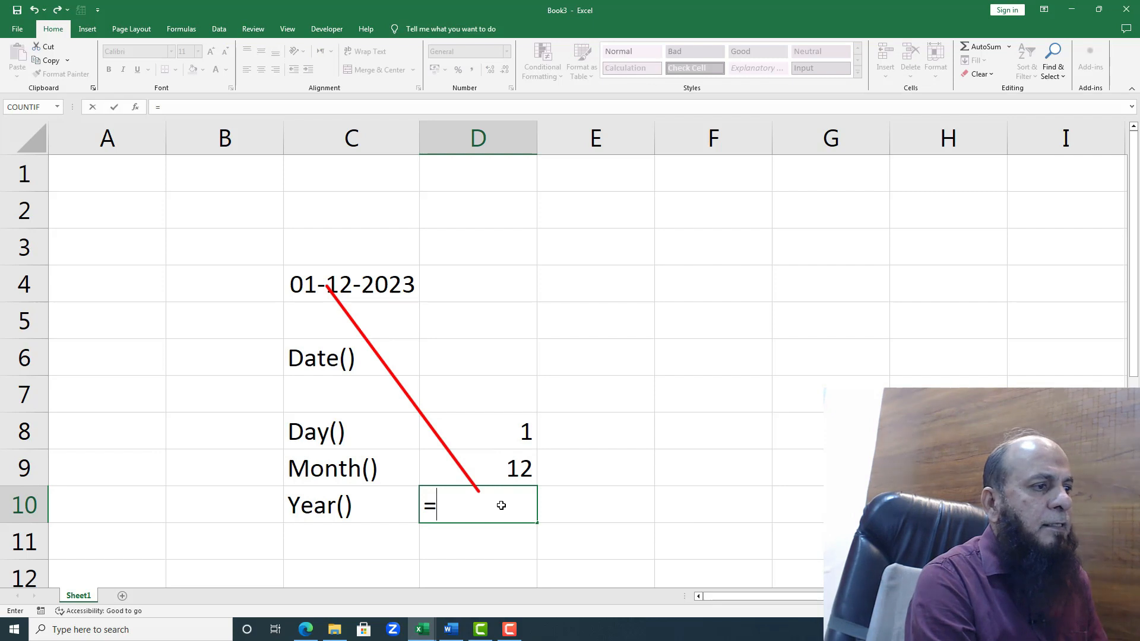
type("Year")
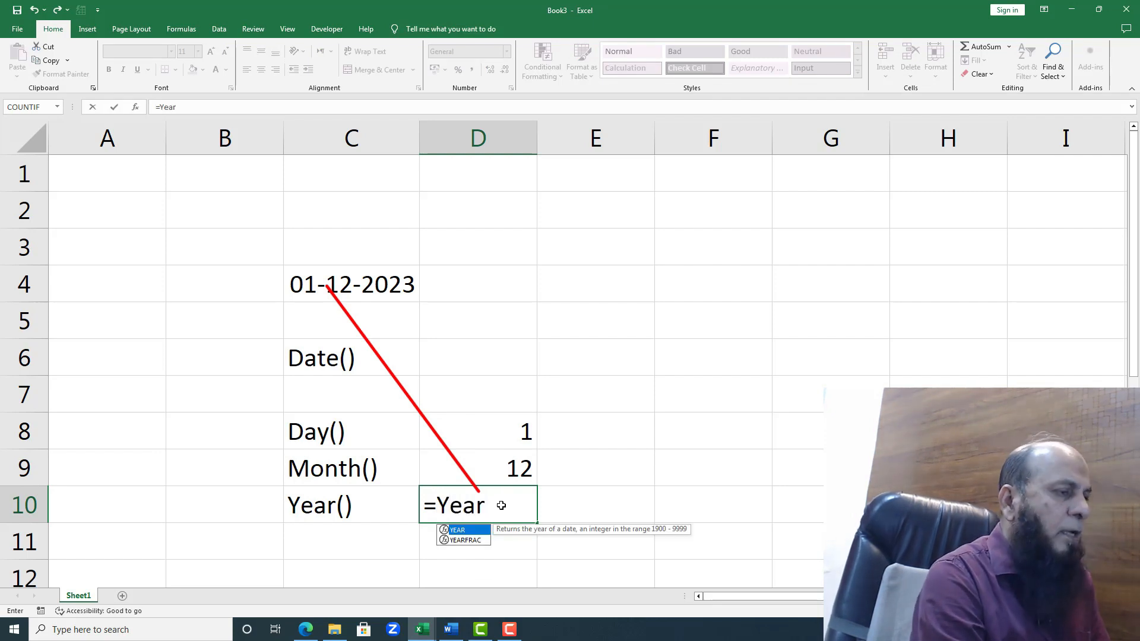
type("(")
left_click(339, 288)
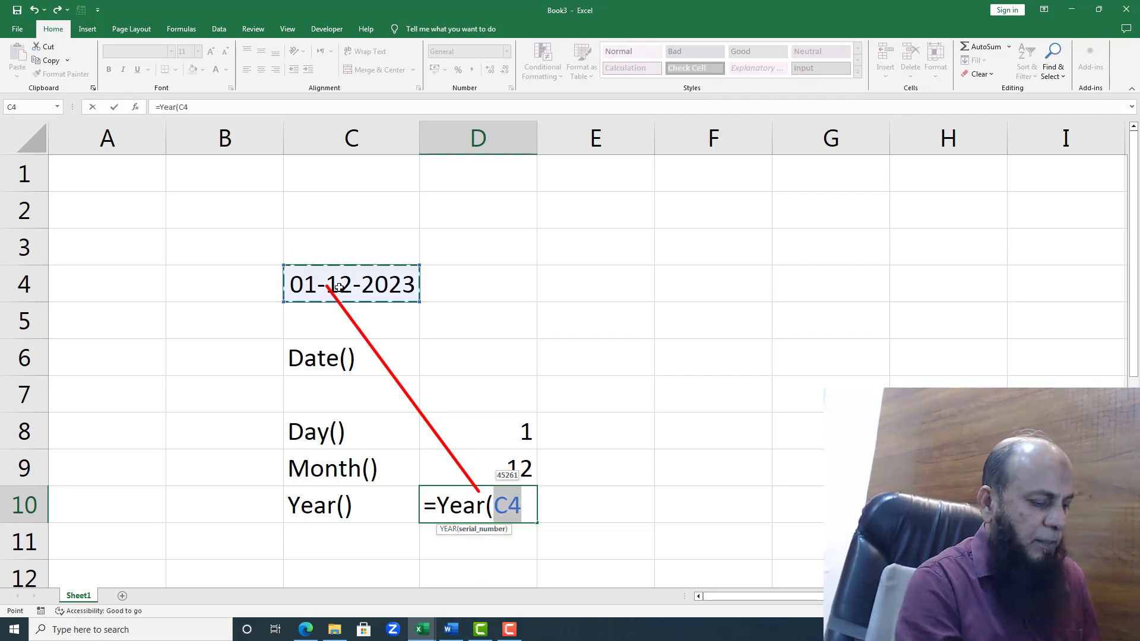
type(")")
key("Return")
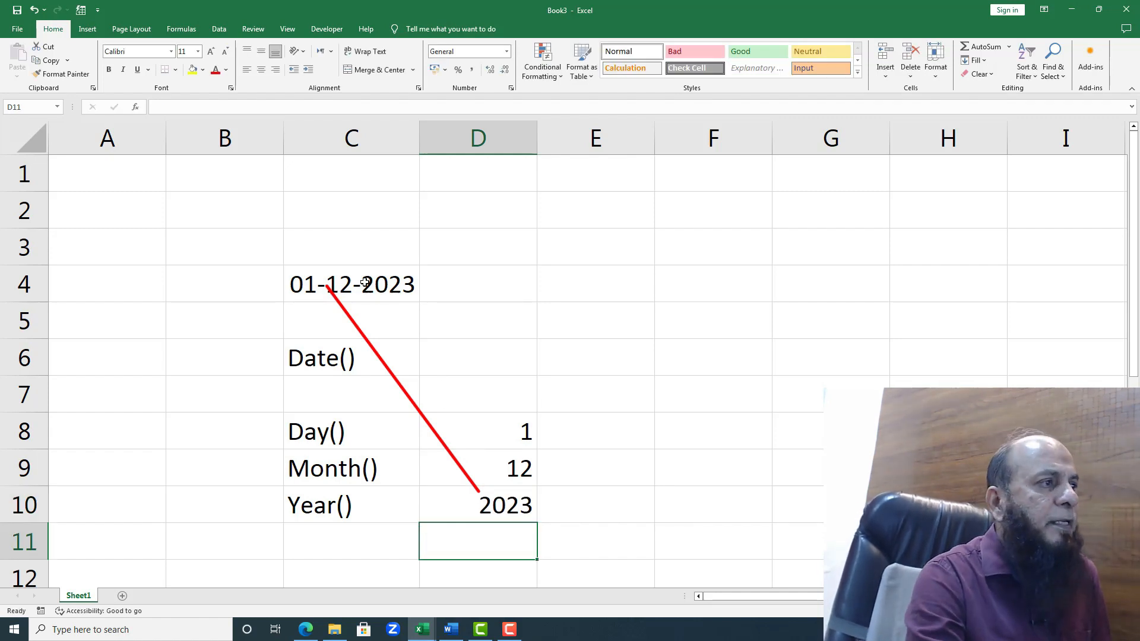
left_click(363, 281)
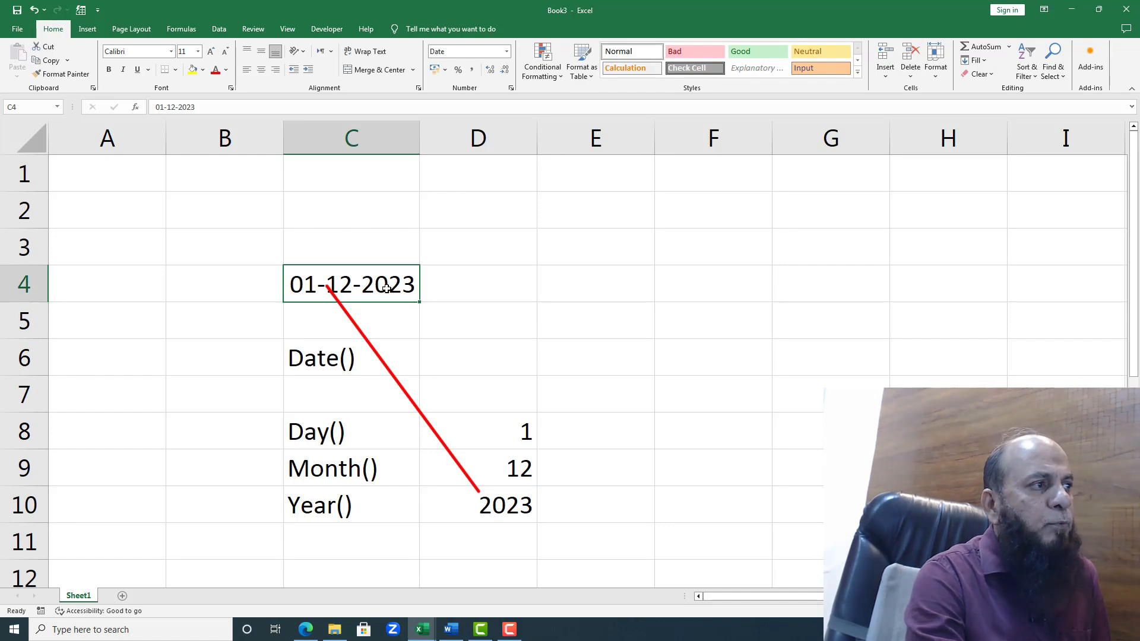
left_click(489, 437)
left_click(492, 466)
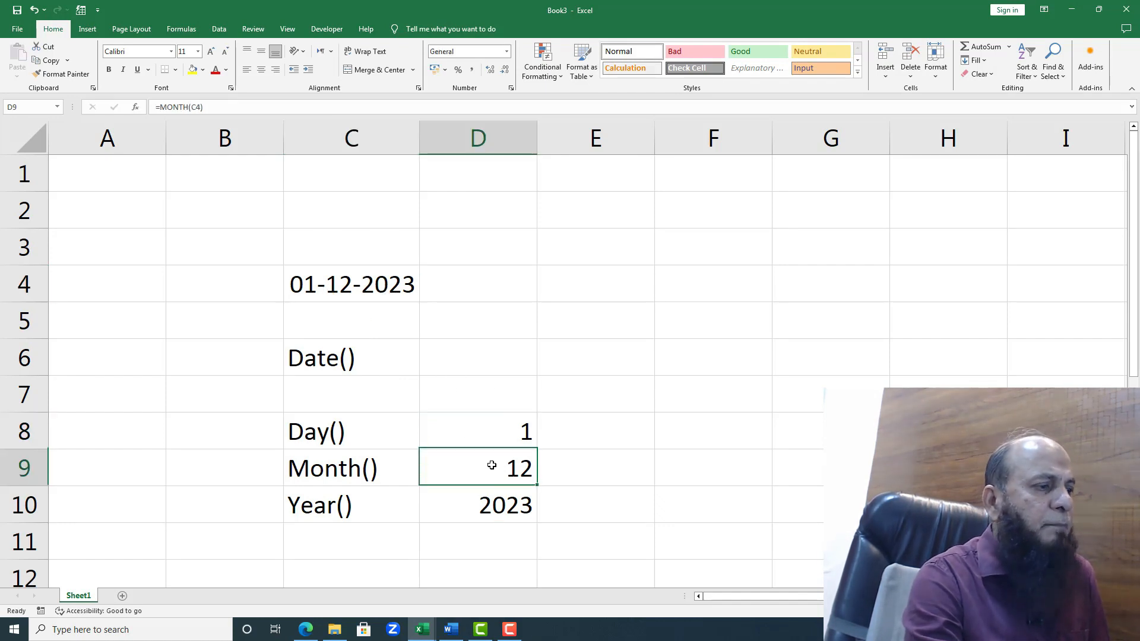
left_click(486, 498)
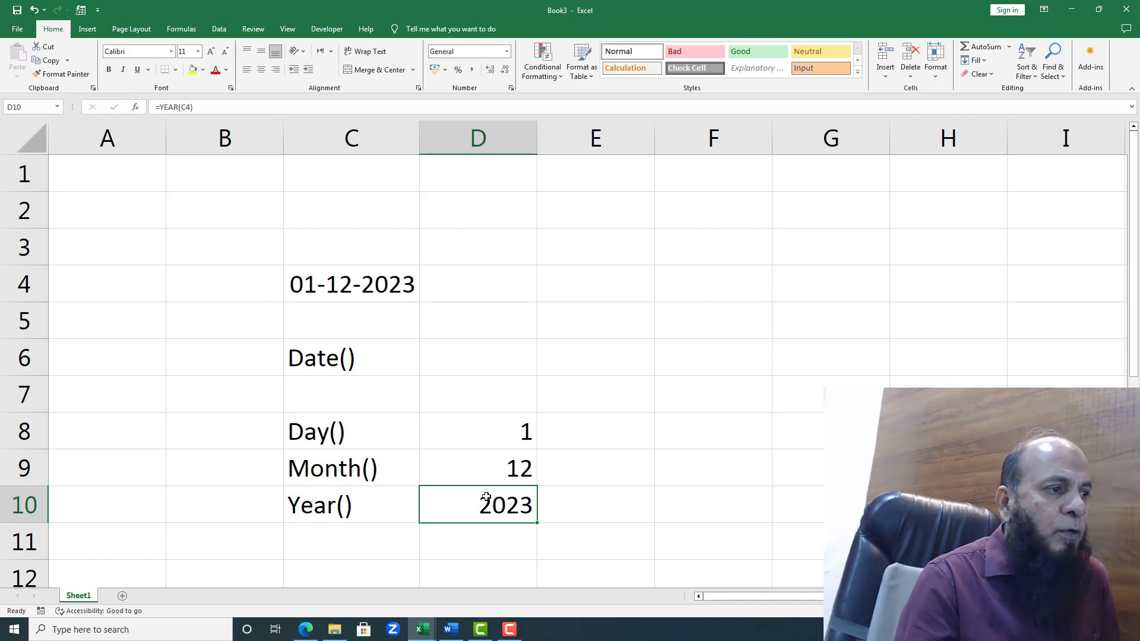
Step: Rebuild the full date from its year, month and day with the formula =date(D10,D9,D8) in cell D6
left_click(307, 351)
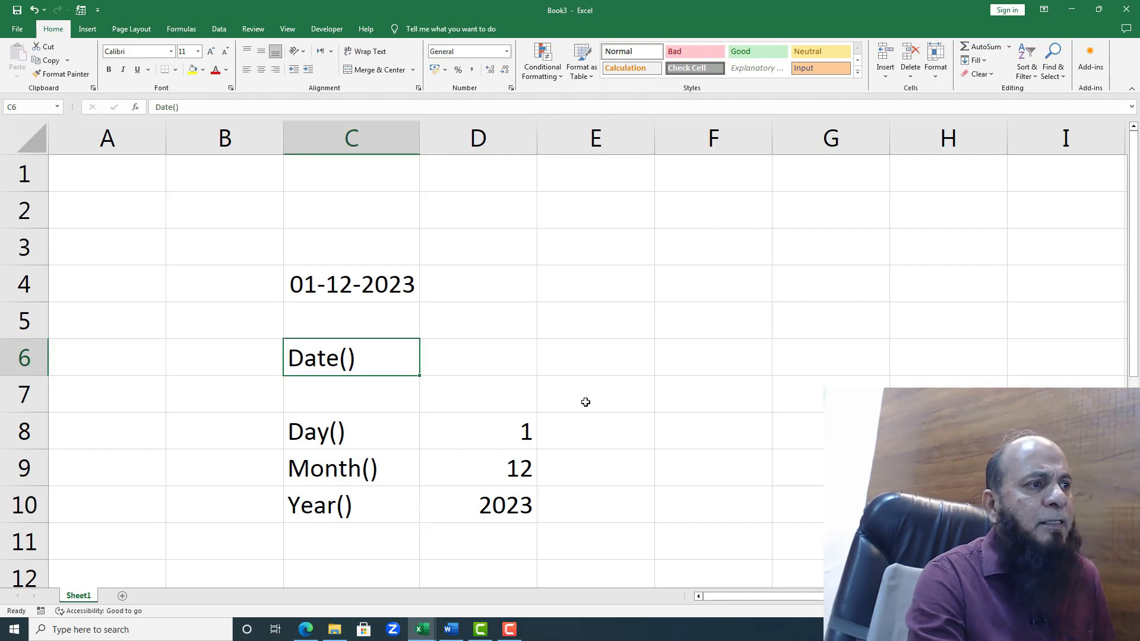
left_click(469, 359)
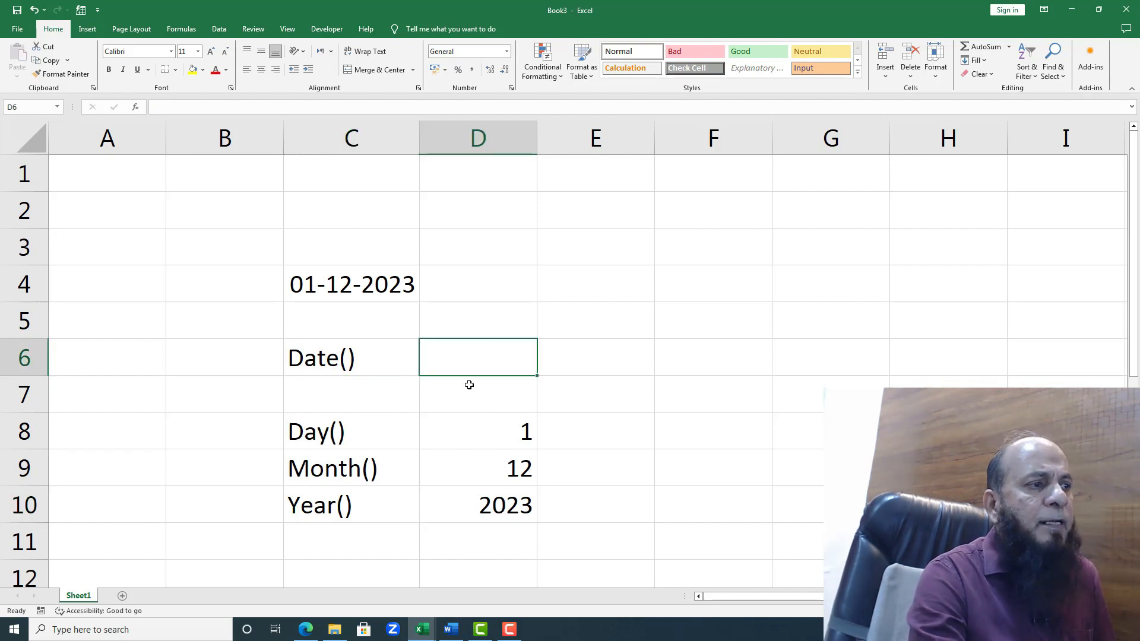
type("=date")
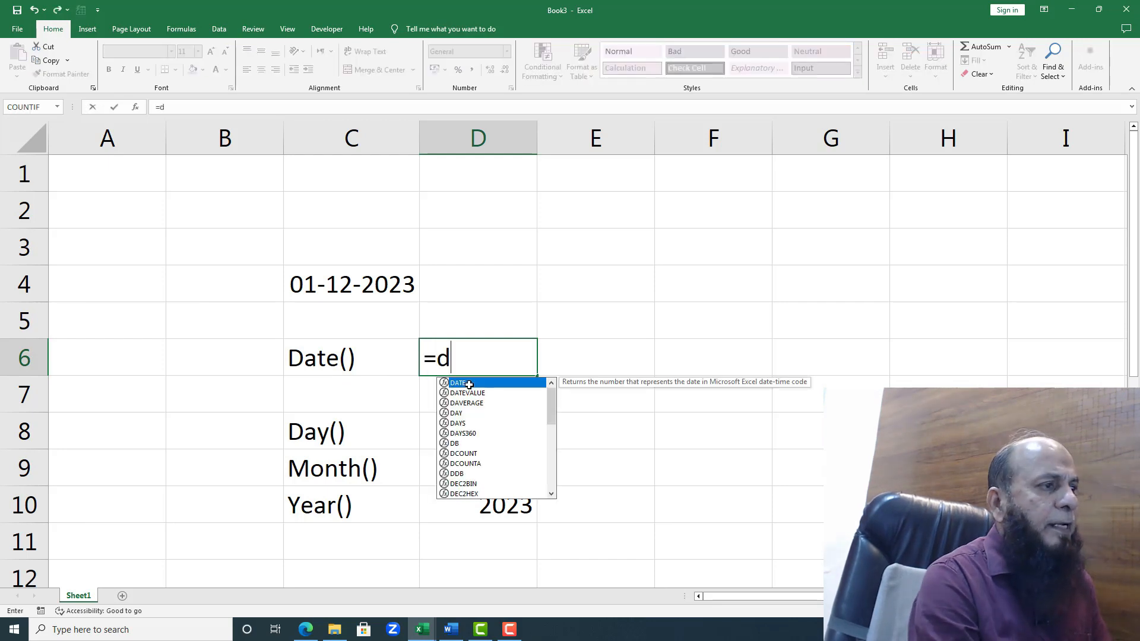
type("(")
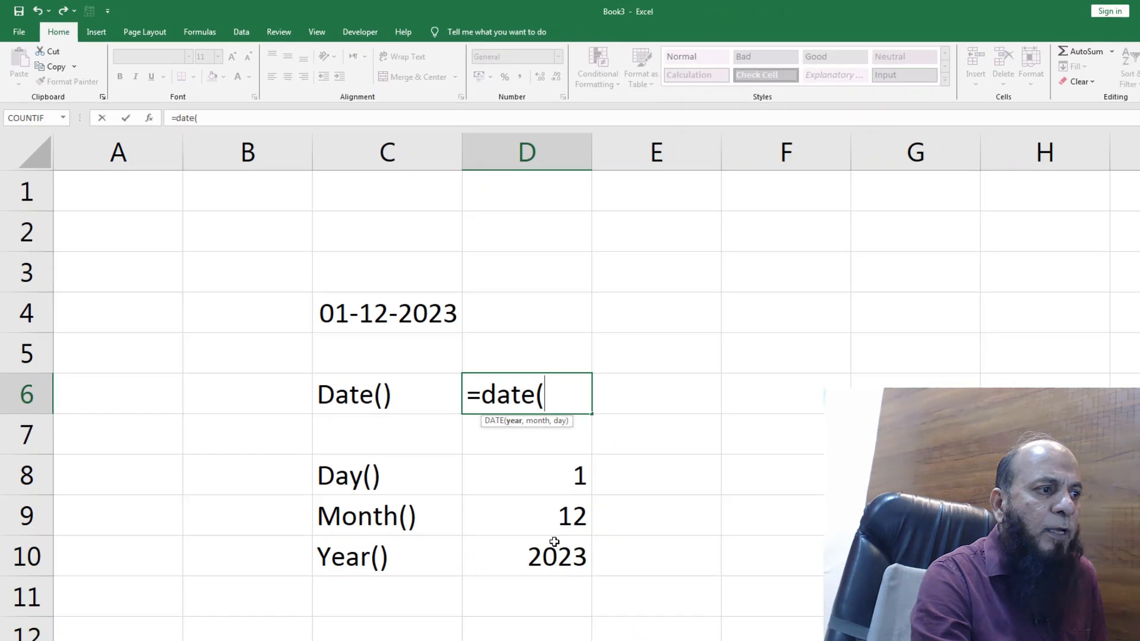
left_click(545, 560)
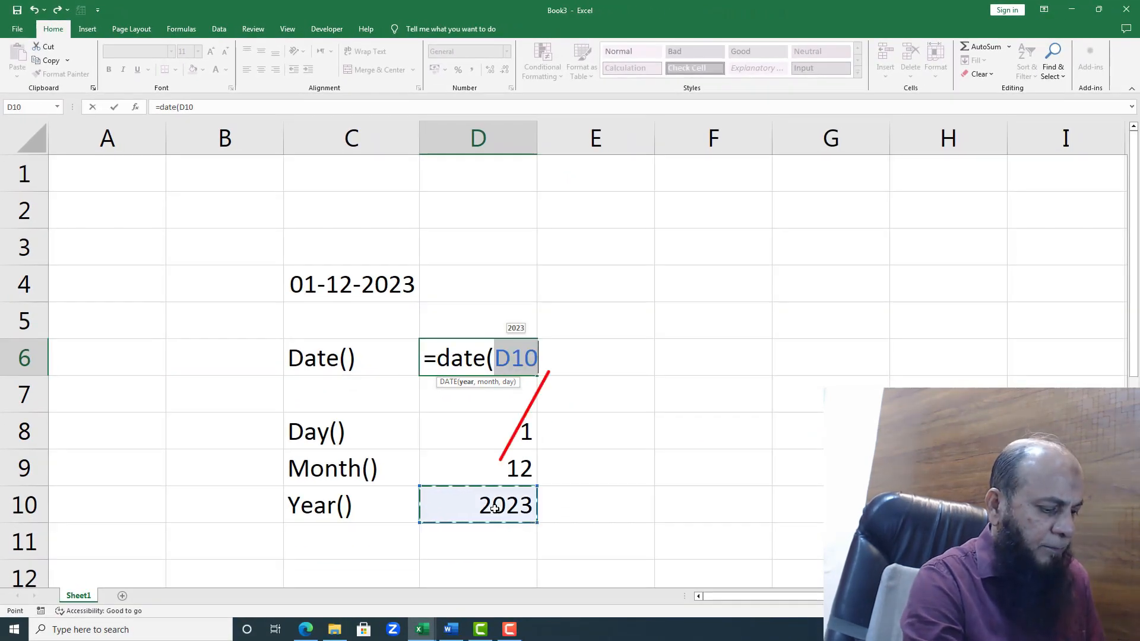
type(",")
left_click(518, 469)
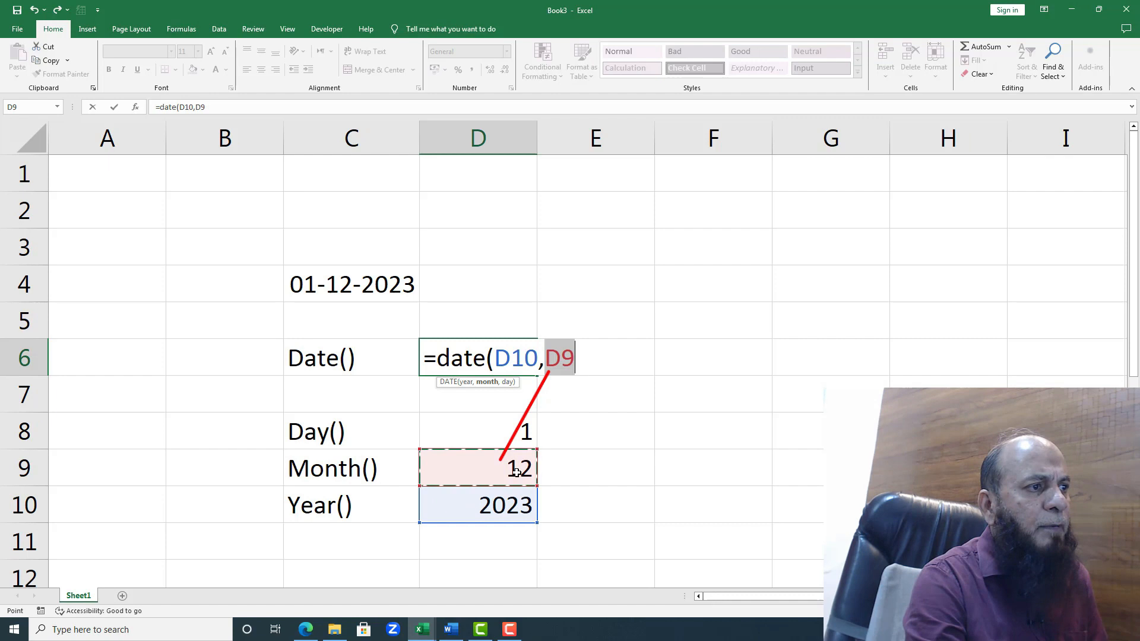
type(",")
left_click(515, 431)
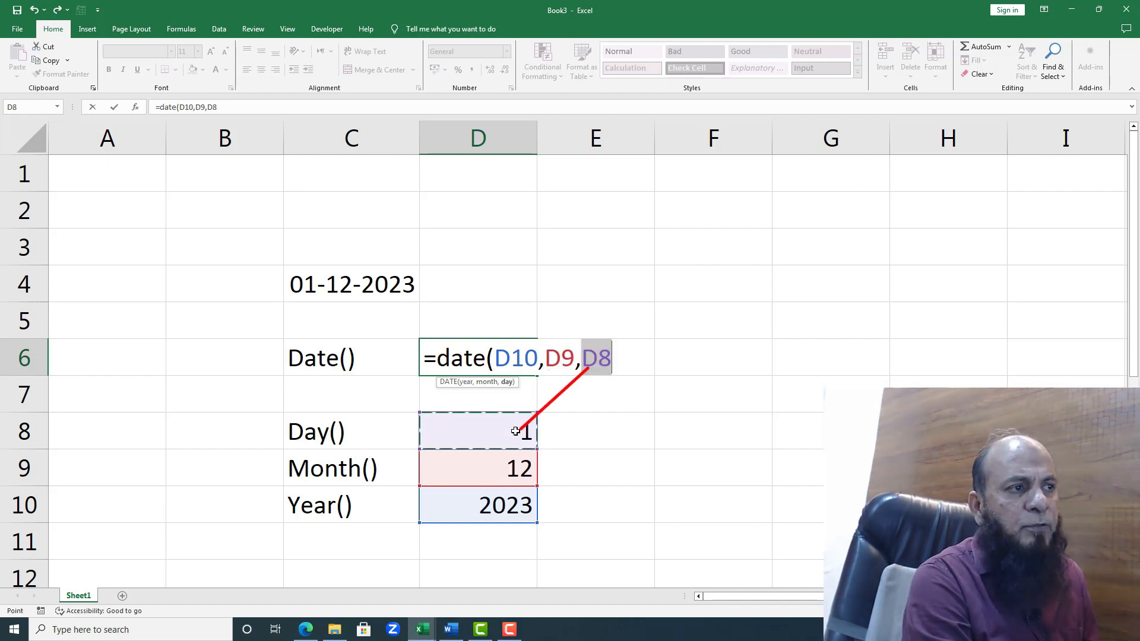
type(")")
key("Return")
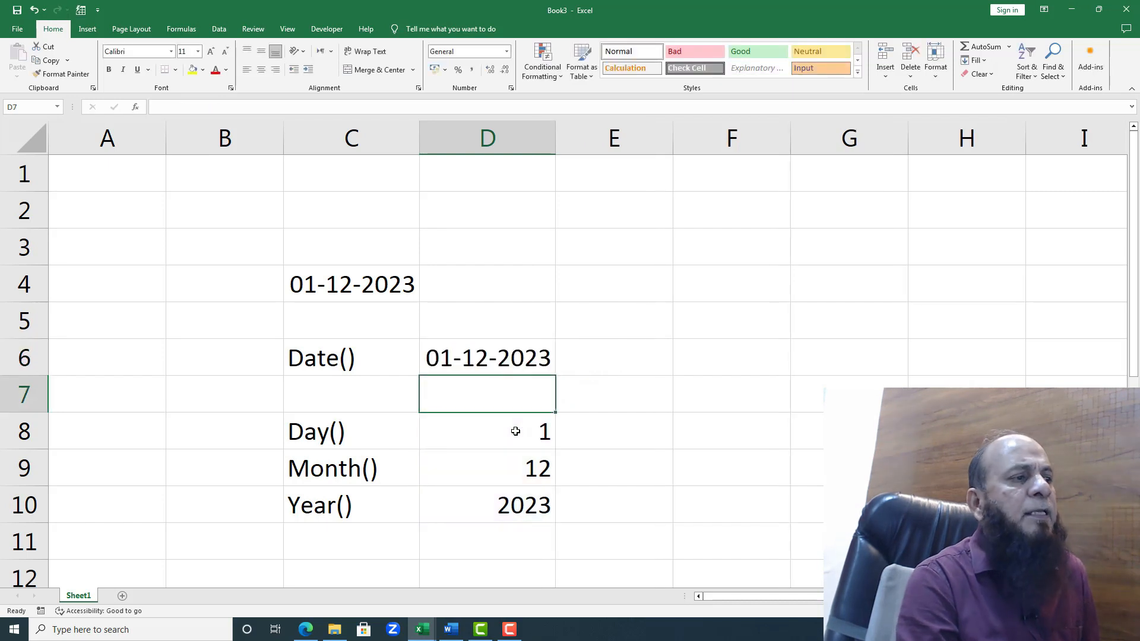
left_click(473, 359)
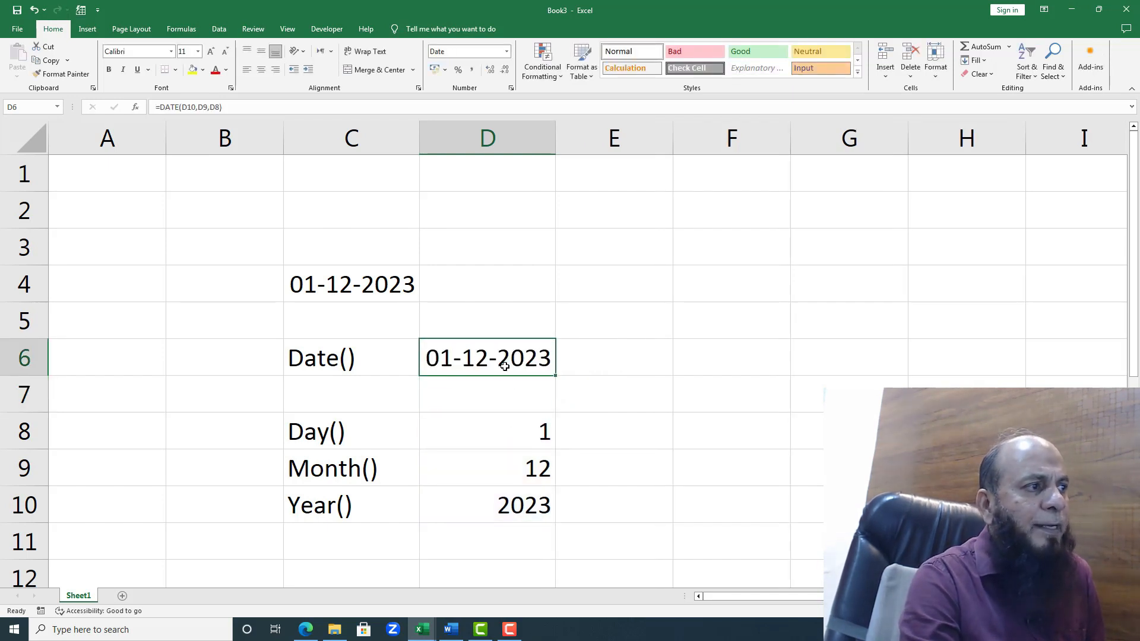
left_click(365, 285)
left_click_drag(357, 440, 351, 524)
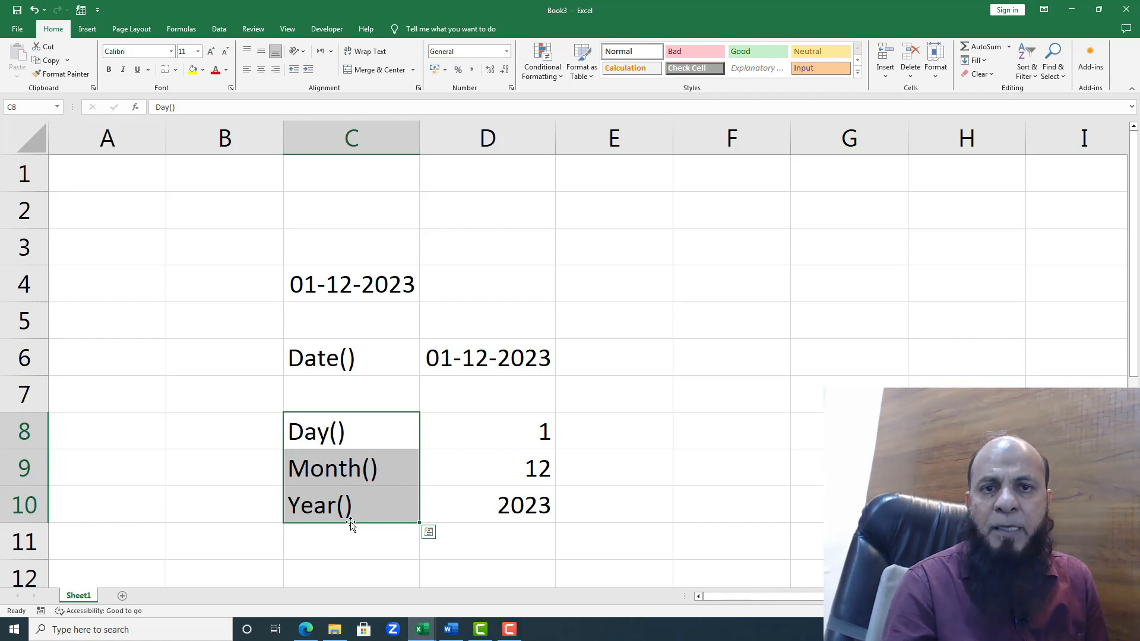
Step: Enter the date 15-08-1947 in cell E4
left_click(626, 292)
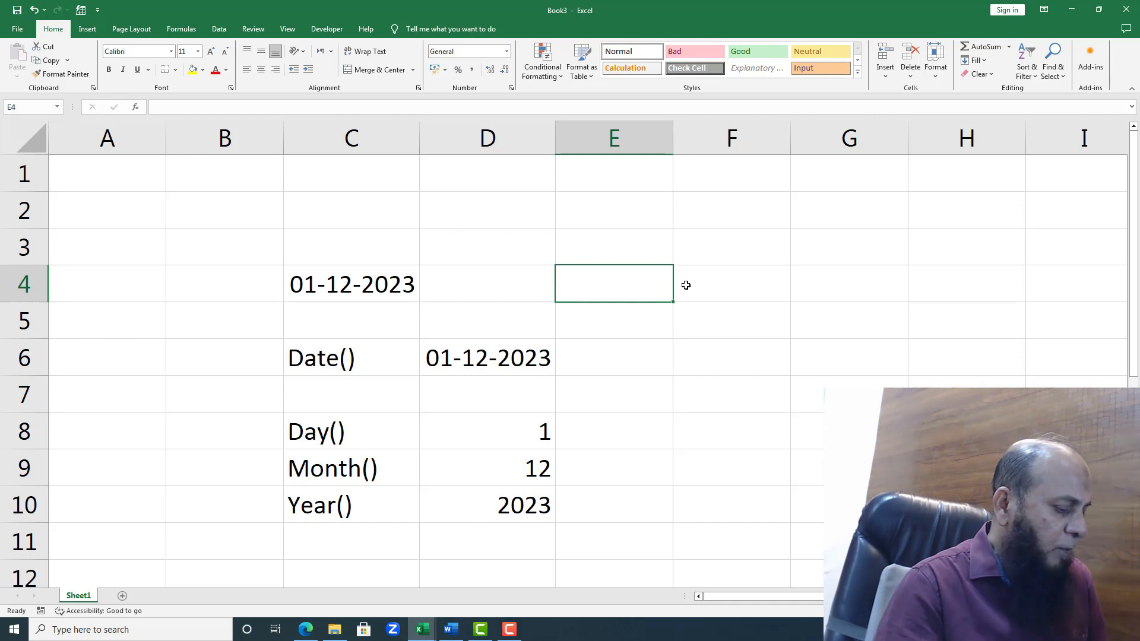
type("15-08-1")
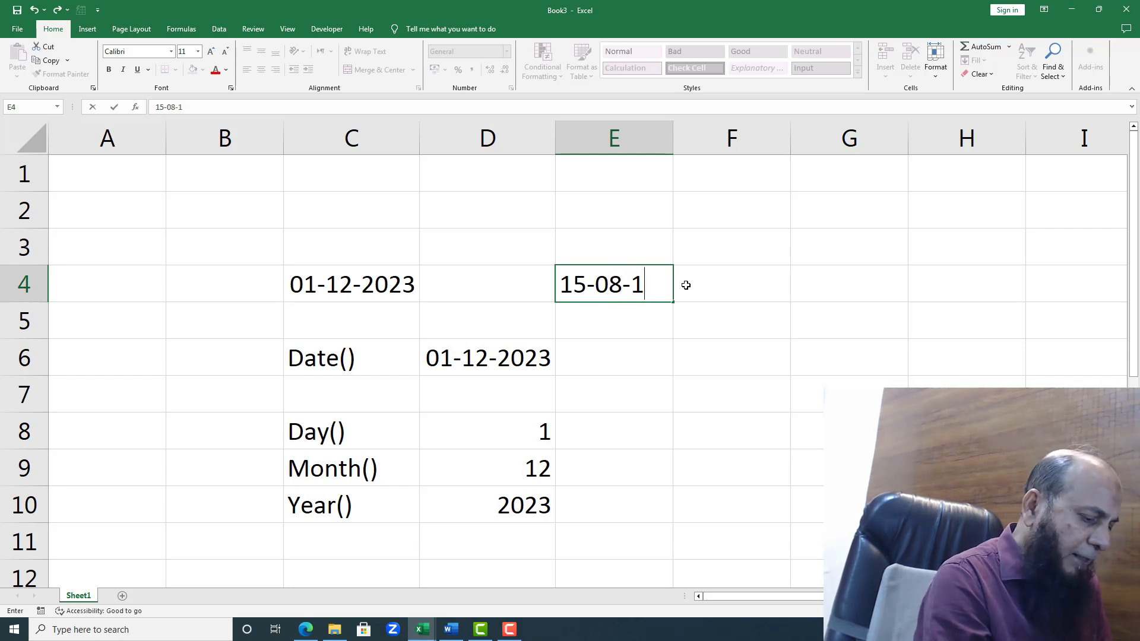
type("947")
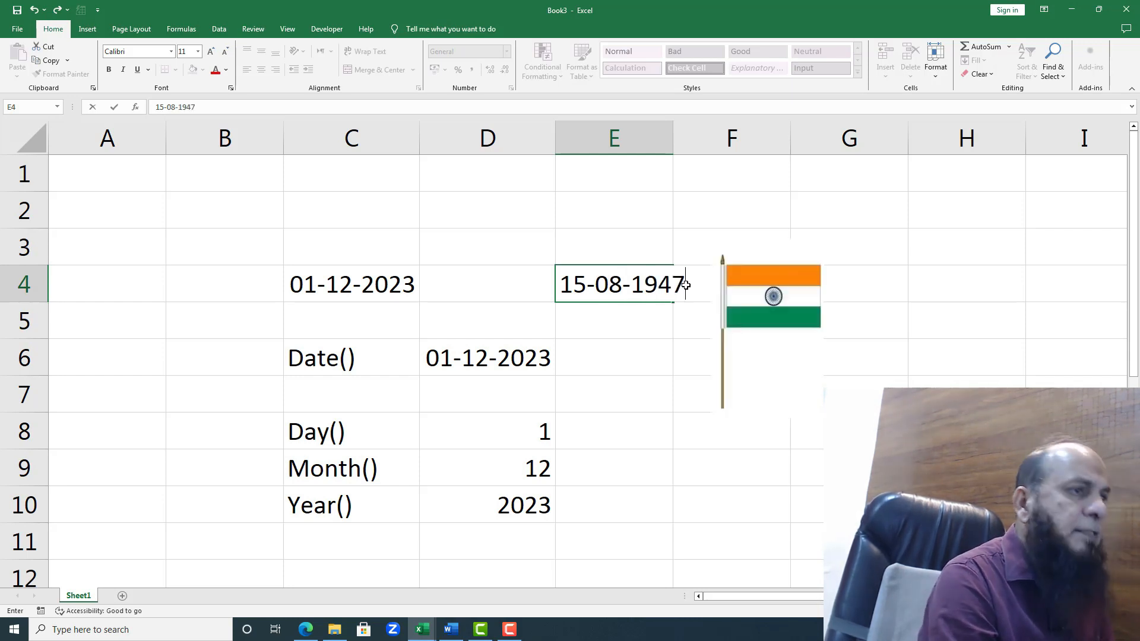
key("Return")
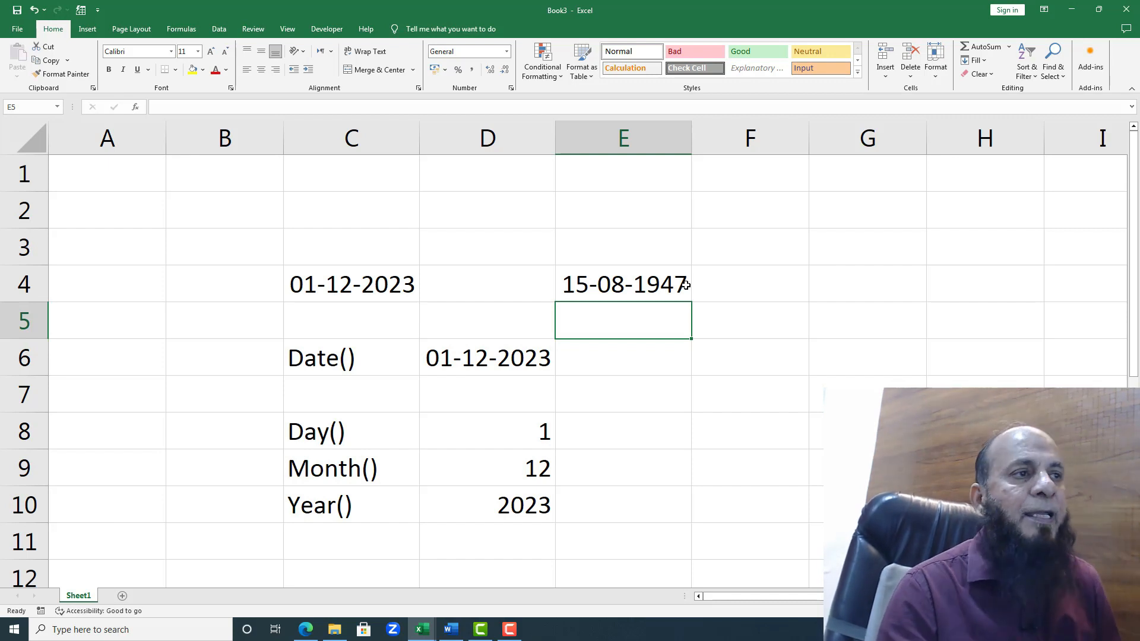
Step: Begin an IF formula in cell E7 with a nested AND as its logical test, =If(and(
left_click(707, 403)
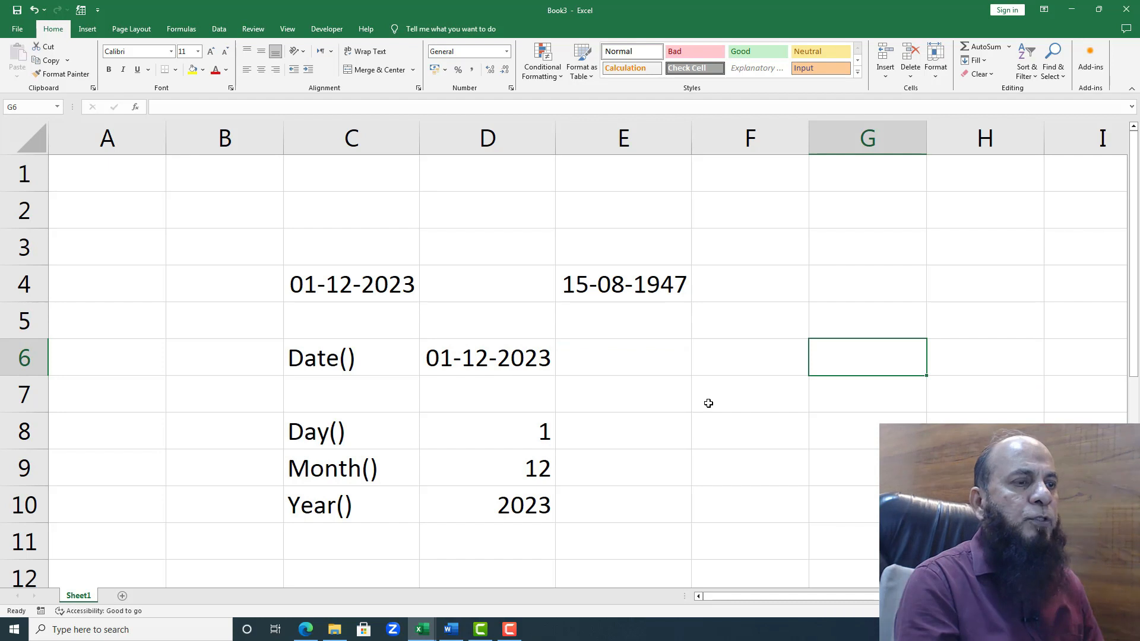
key("Left")
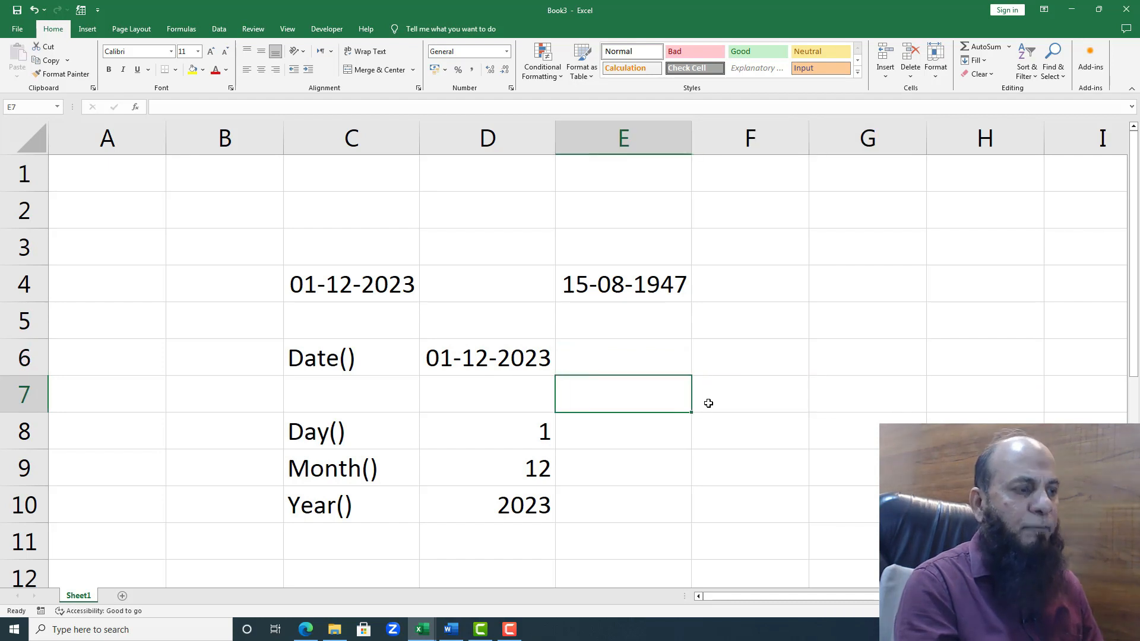
type("=I")
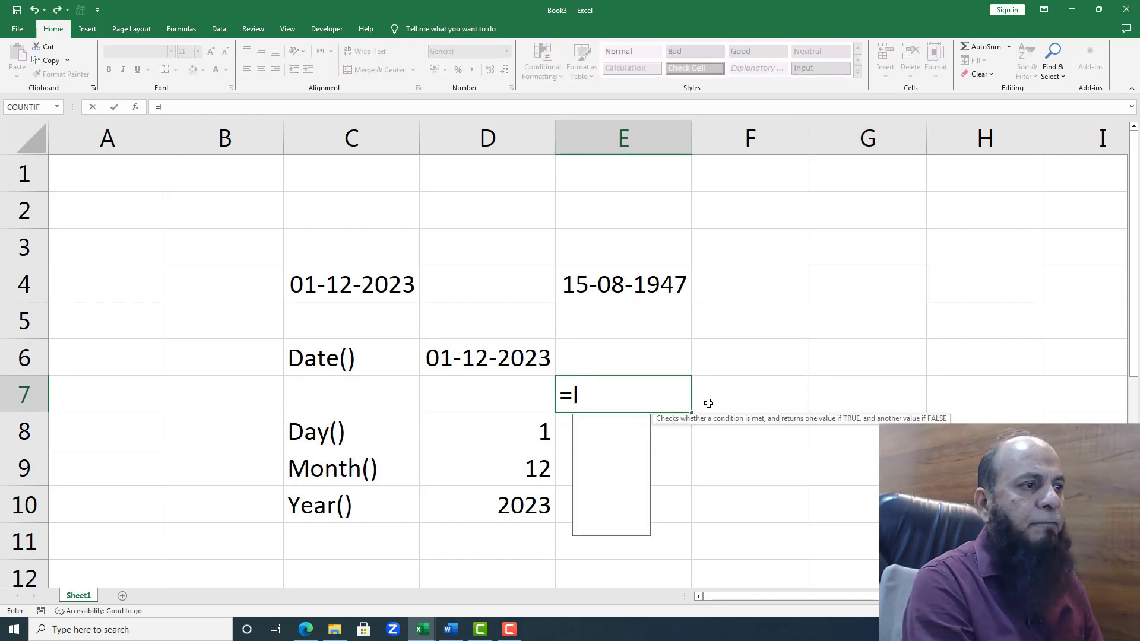
type("f(")
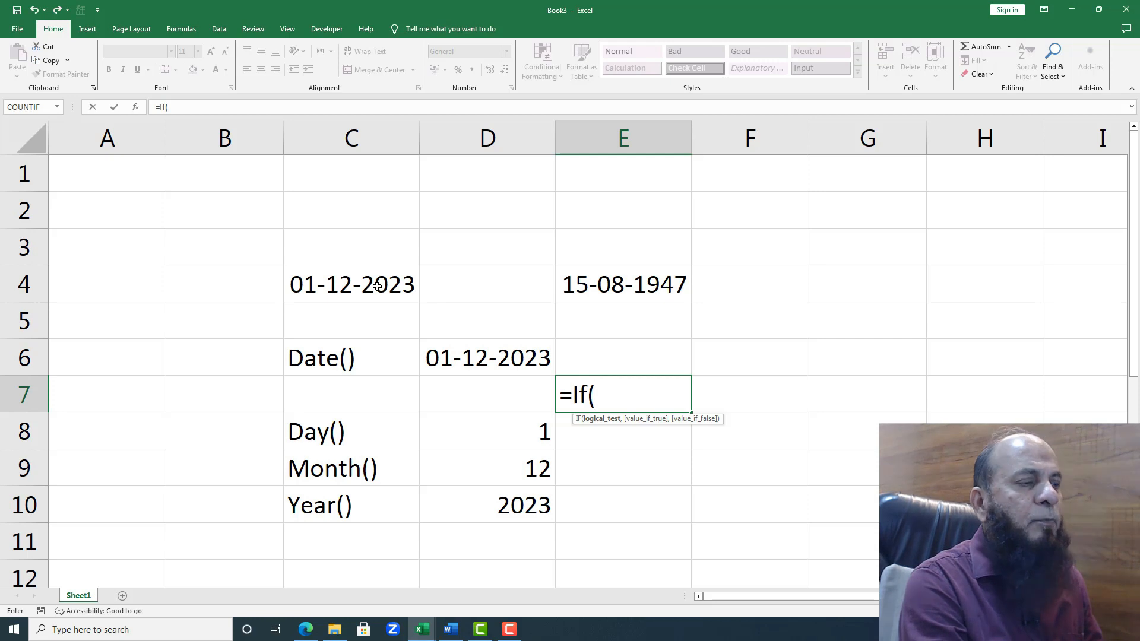
type("and")
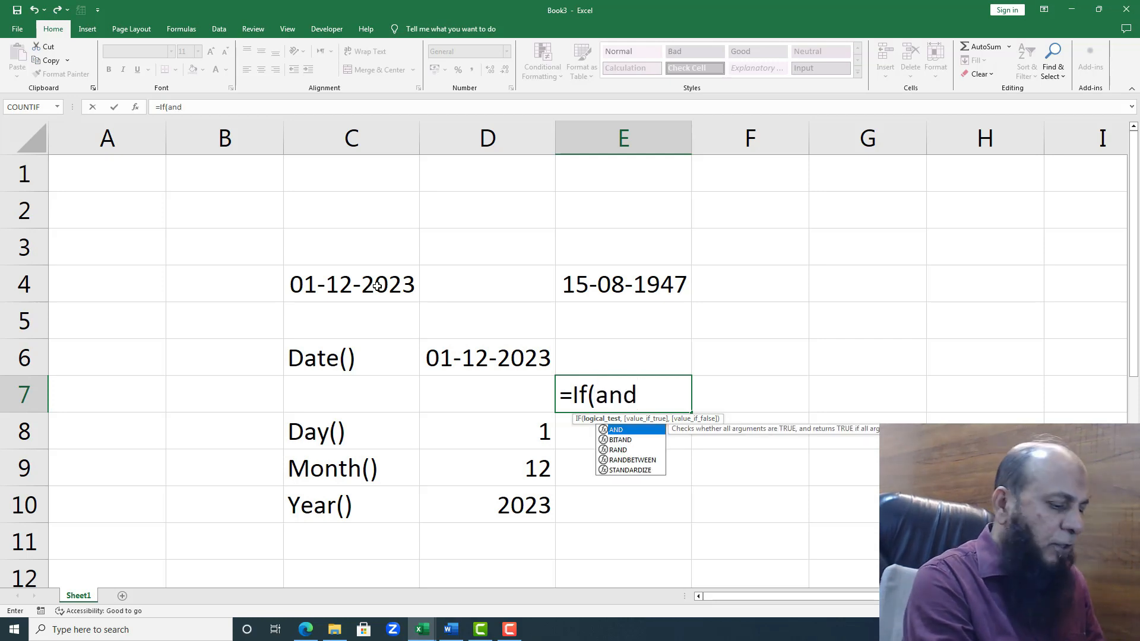
type("(")
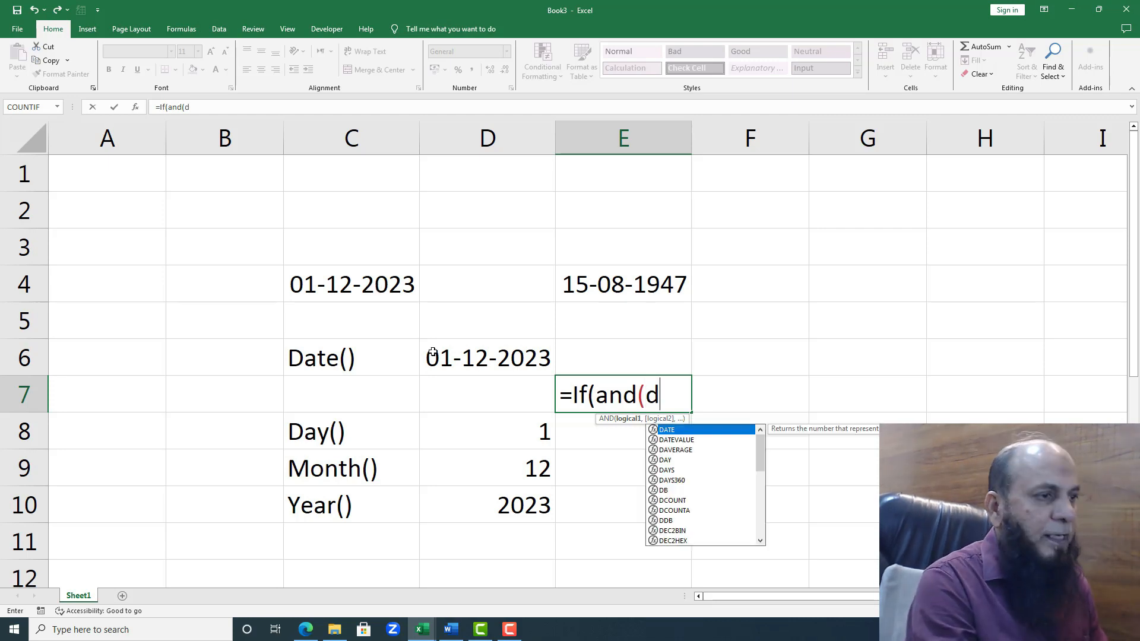
Step: Add day(C4)=15 as the first condition of the AND test in the E7 formula, followed by a comma
type("day(")
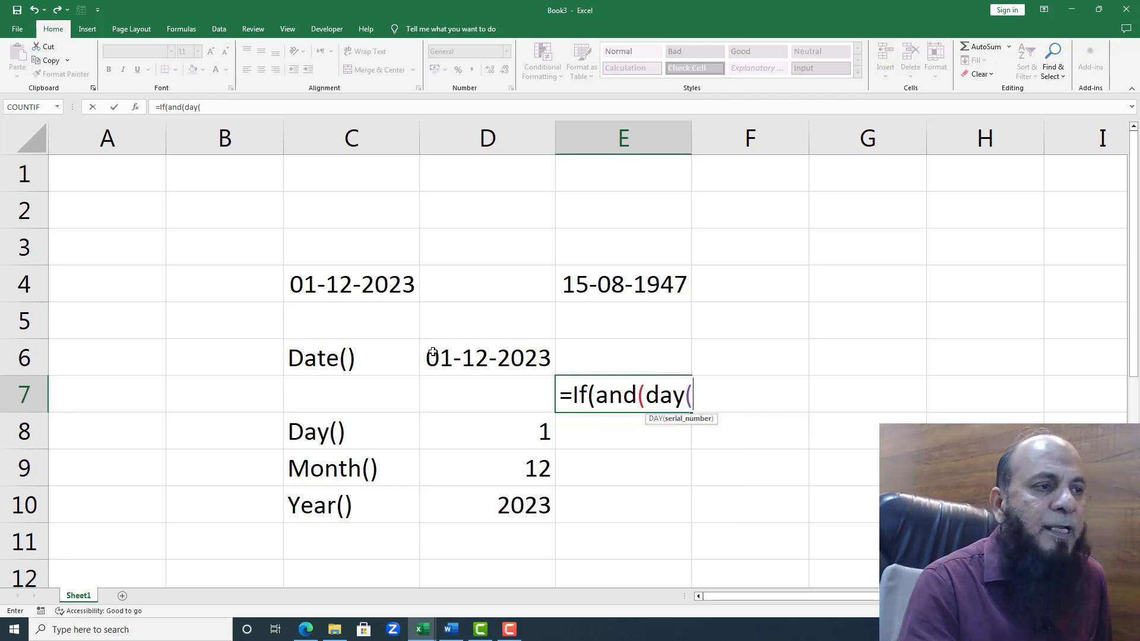
left_click(354, 289)
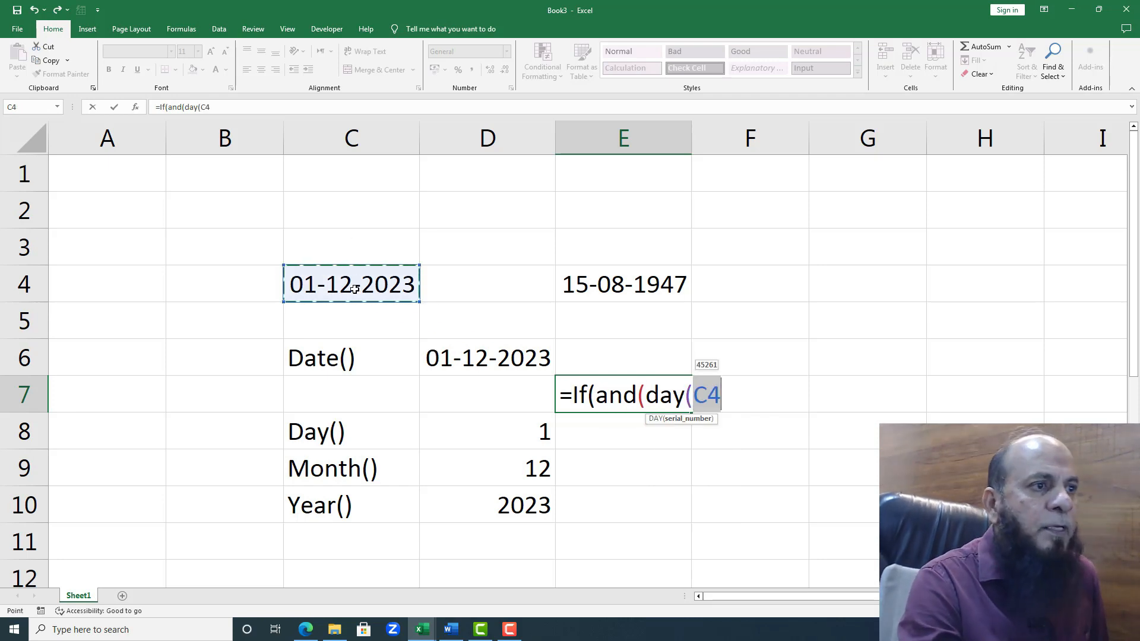
left_click(717, 394)
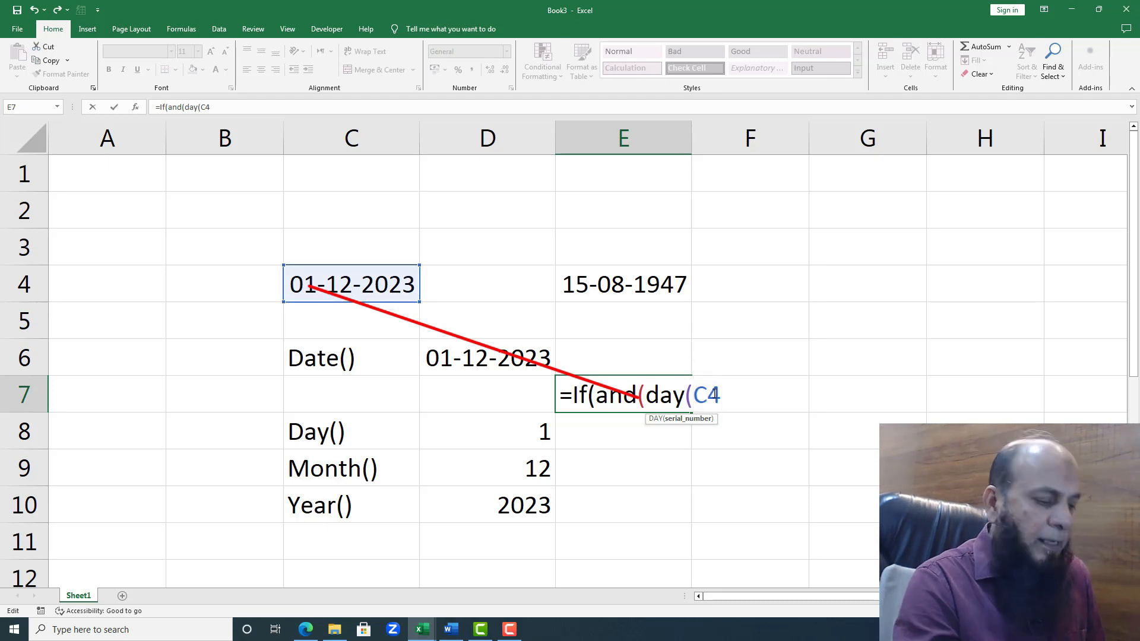
type(")")
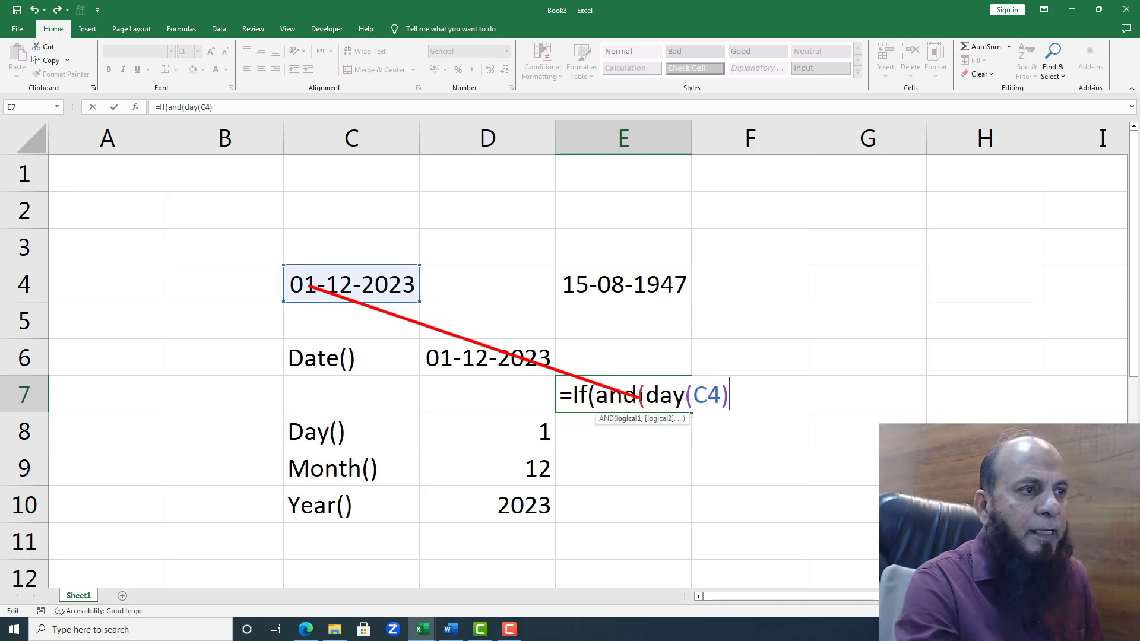
left_click_drag(643, 395, 747, 396)
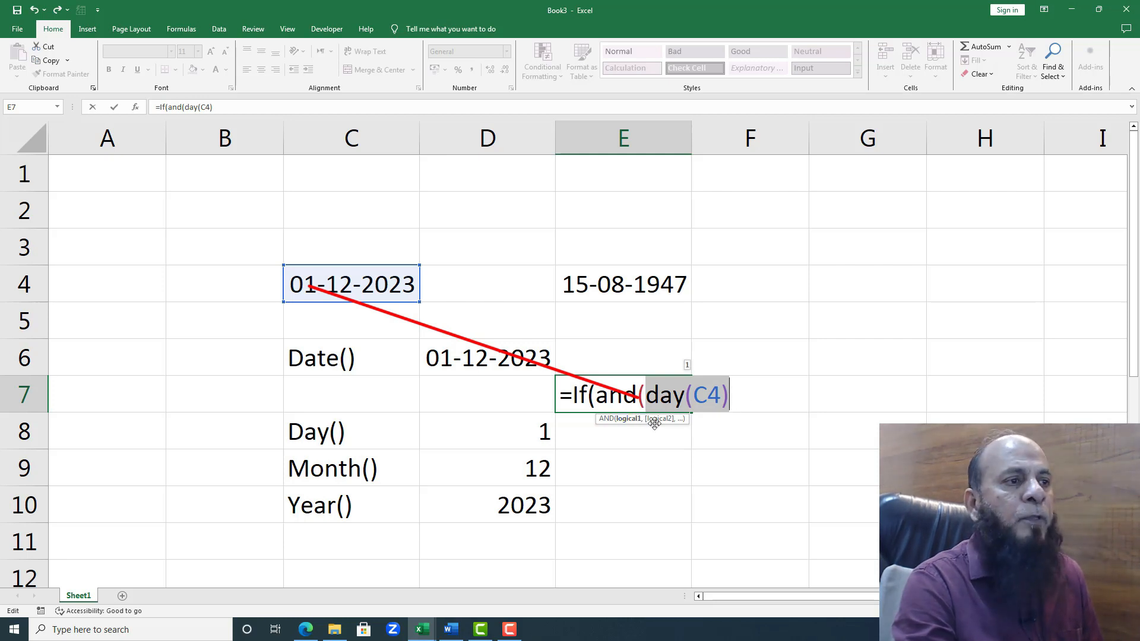
left_click_drag(650, 395, 728, 393)
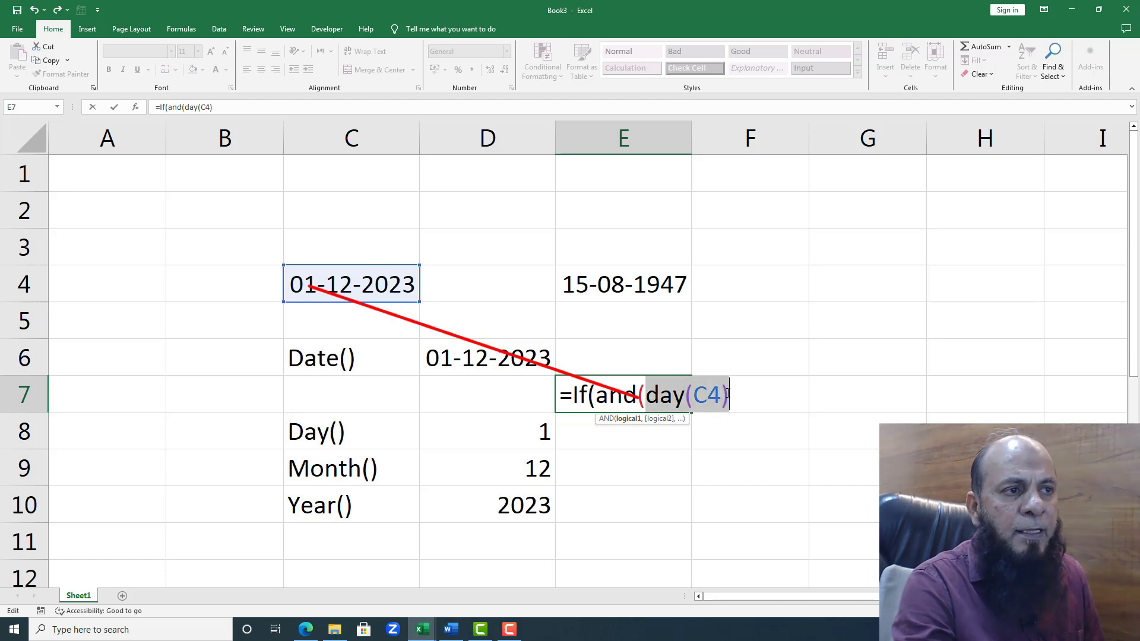
left_click(738, 397)
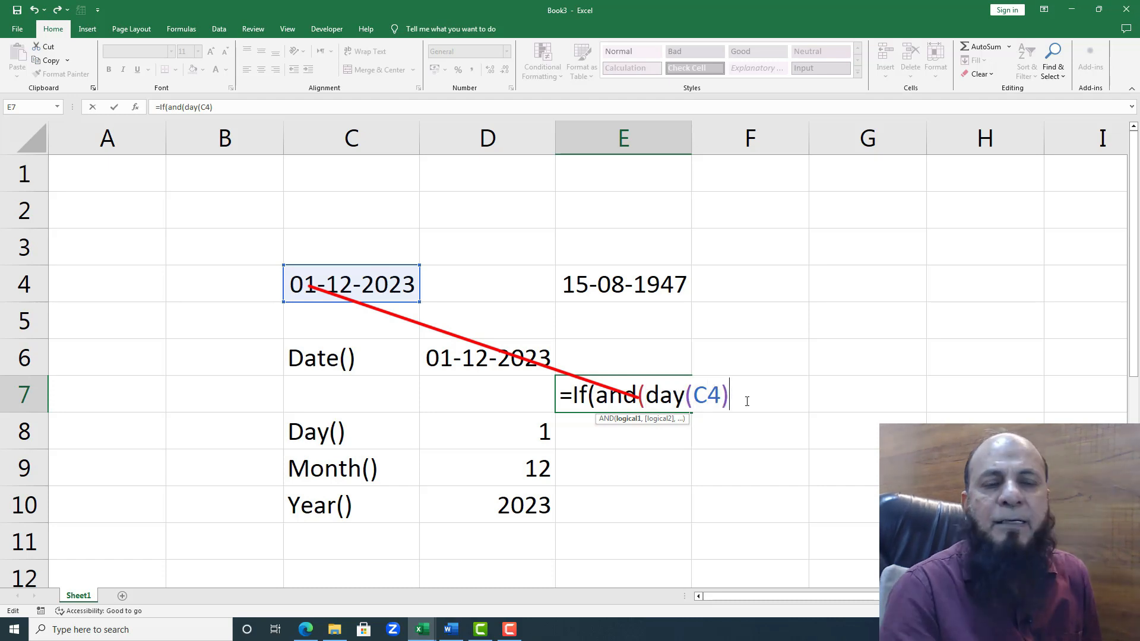
type("=")
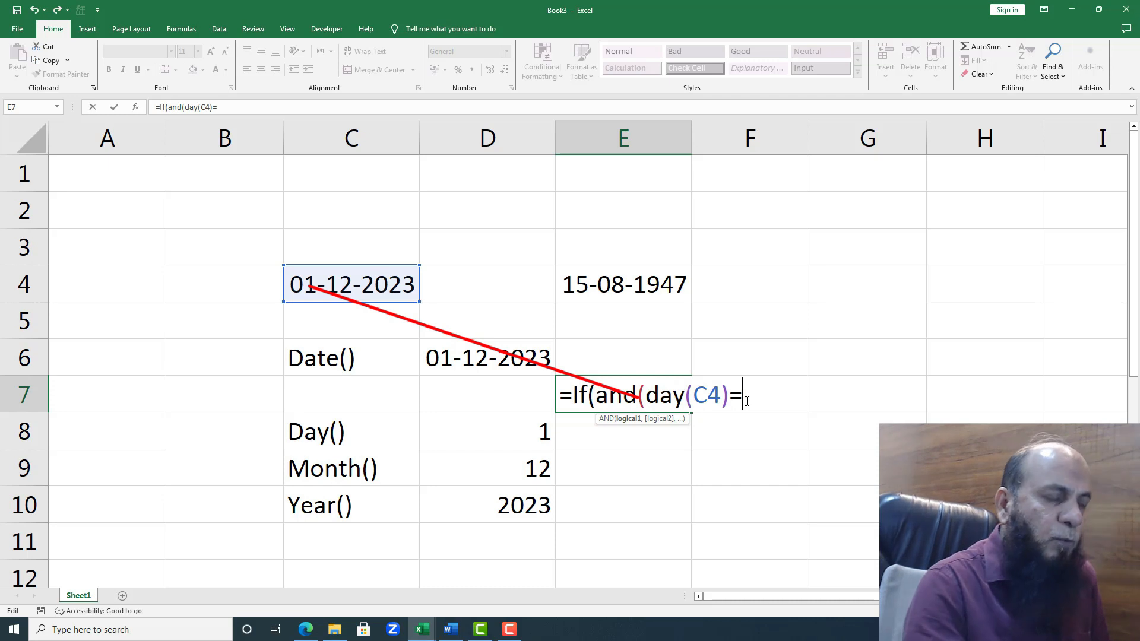
type("15")
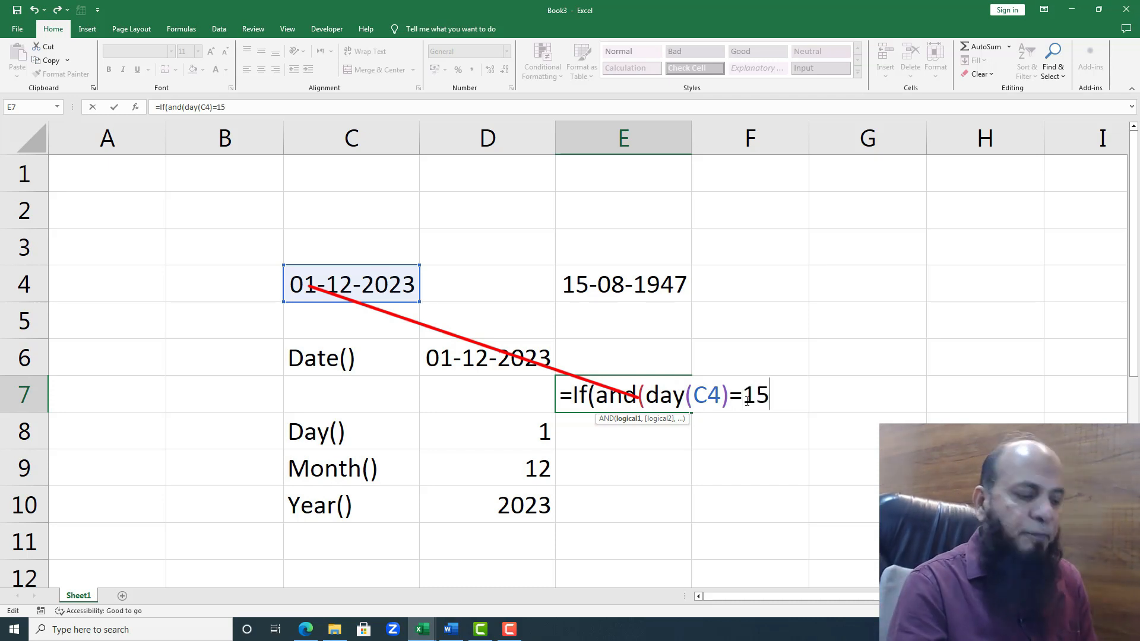
type(",")
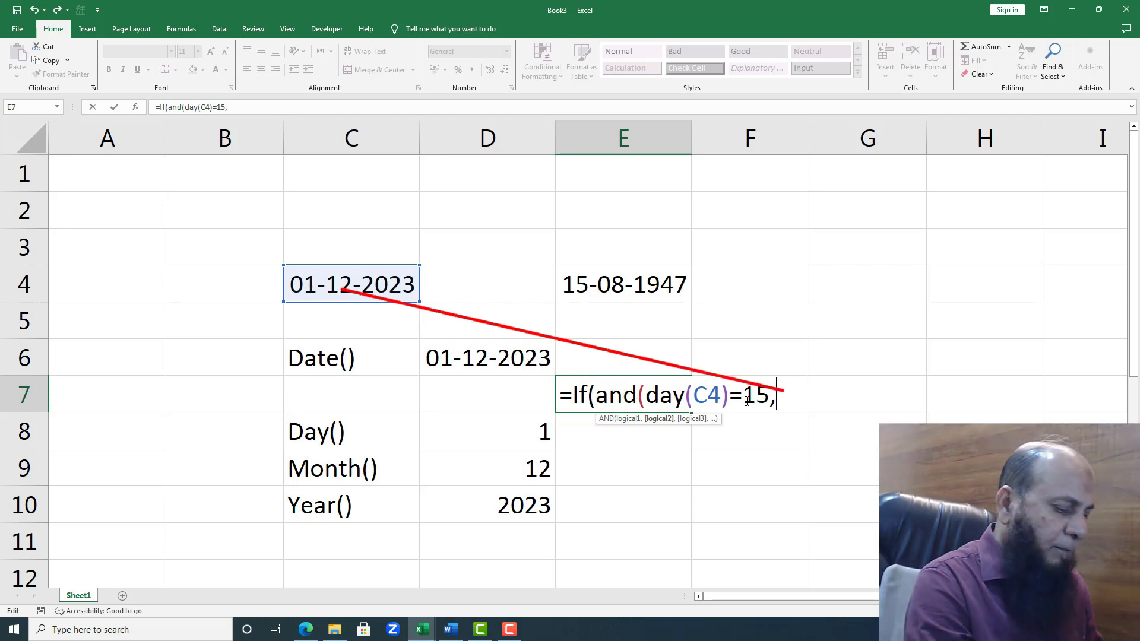
type("month")
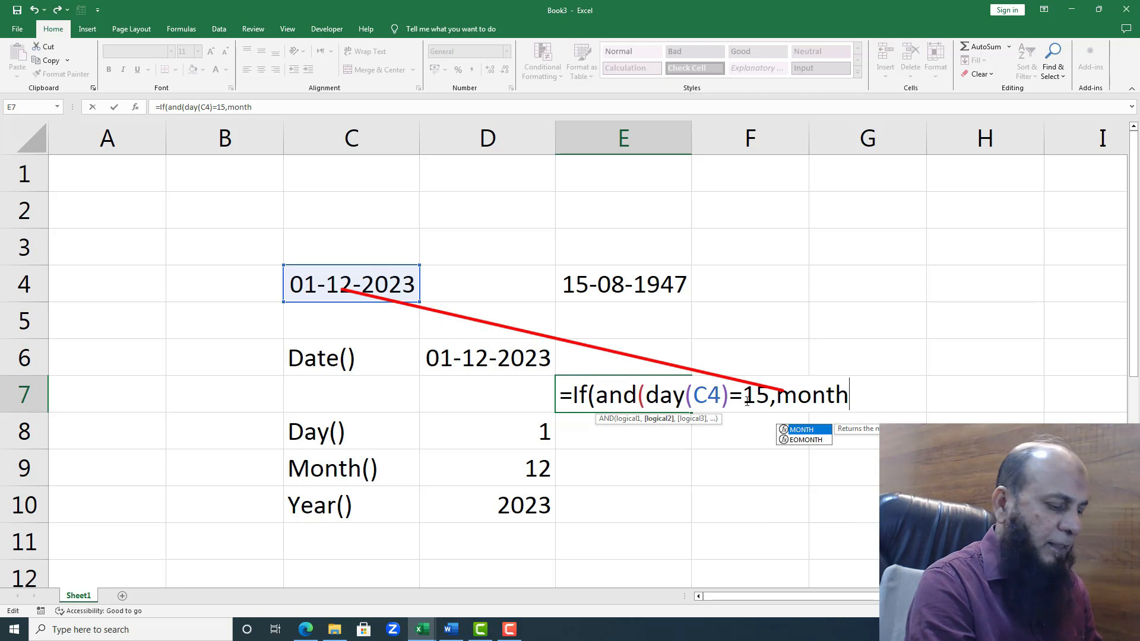
type("(")
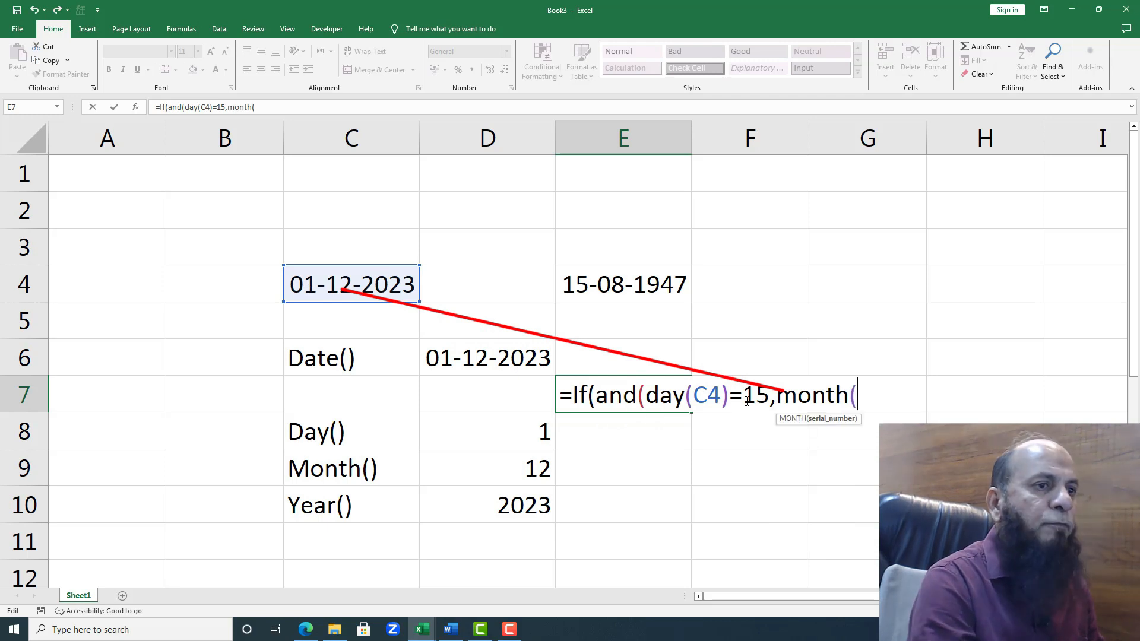
Step: Add month(C4)=8 as the second condition in the E7 formula and close the AND function
left_click(379, 291)
type(")")
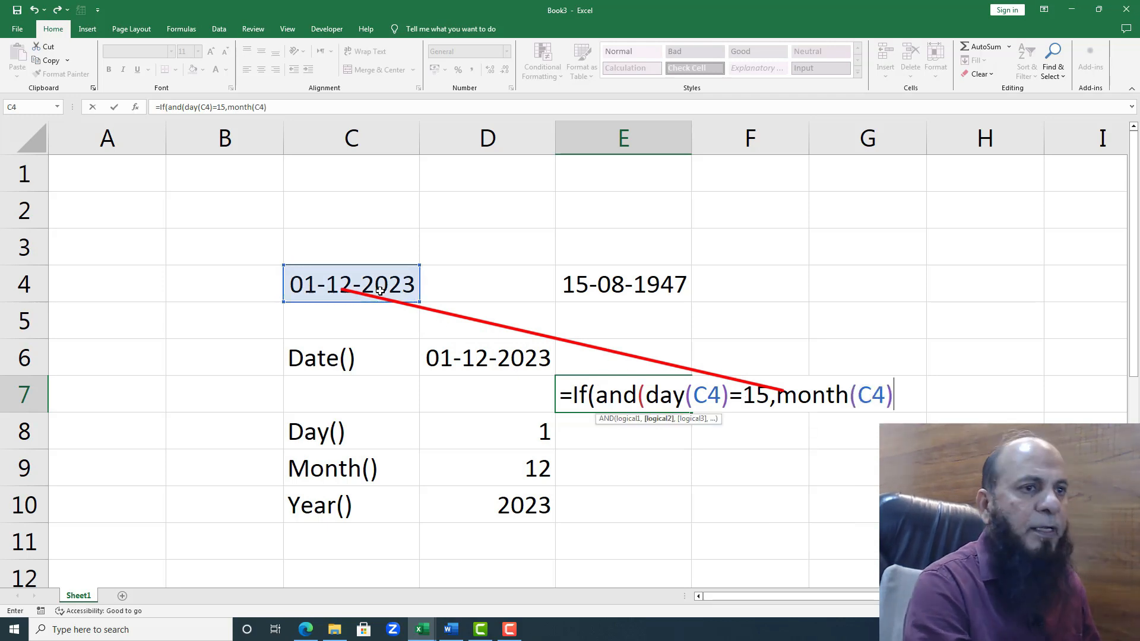
type("=")
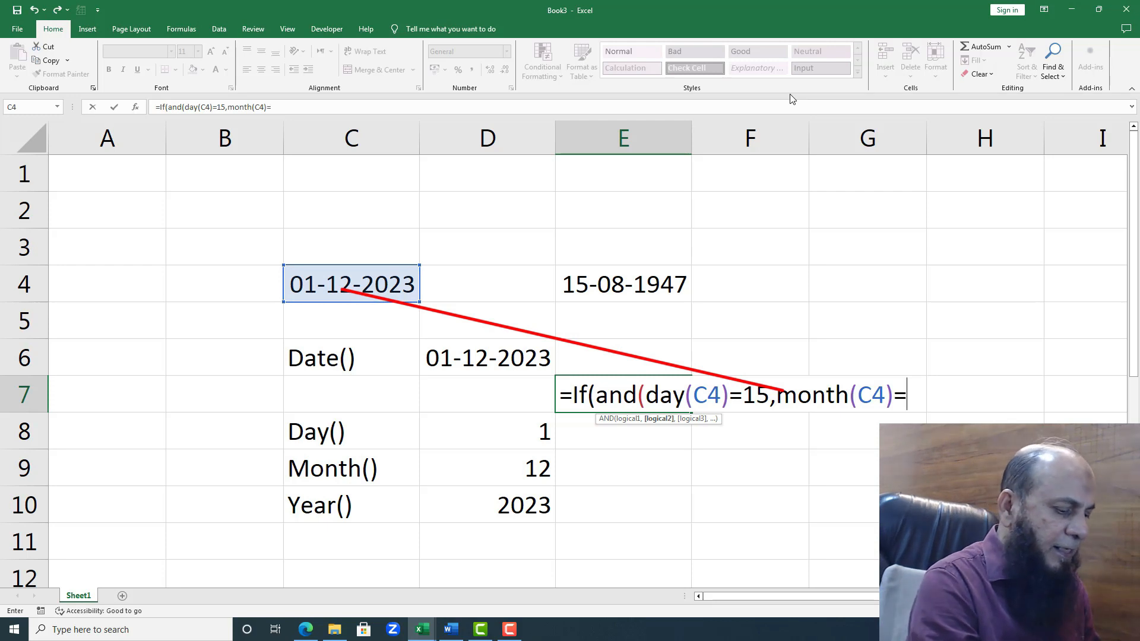
type("8")
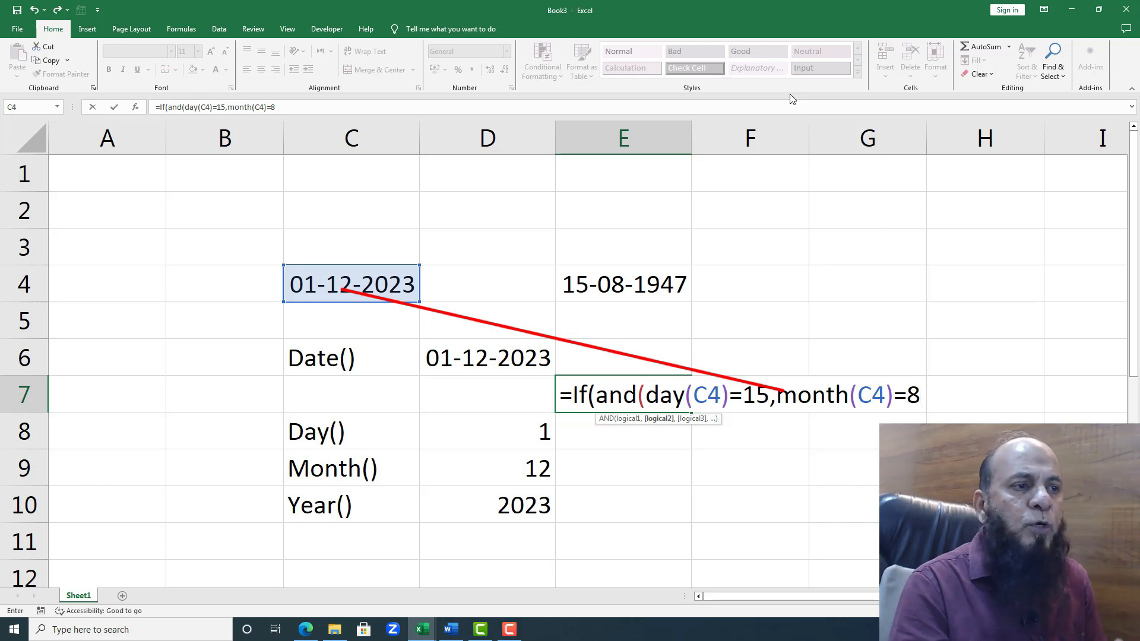
type(")")
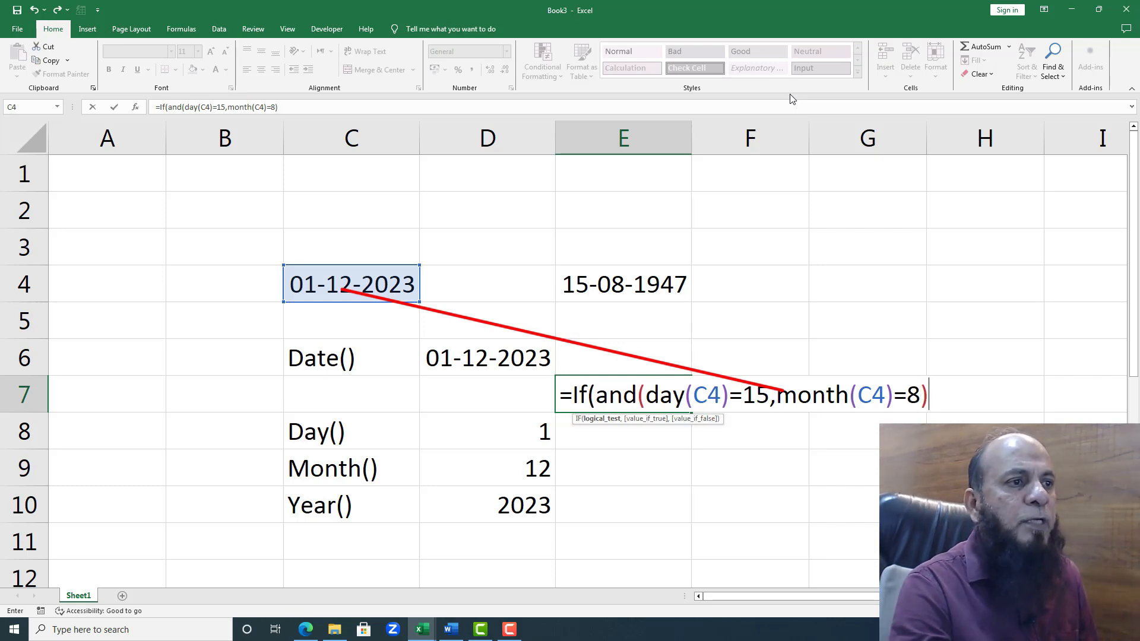
left_click_drag(645, 390, 921, 395)
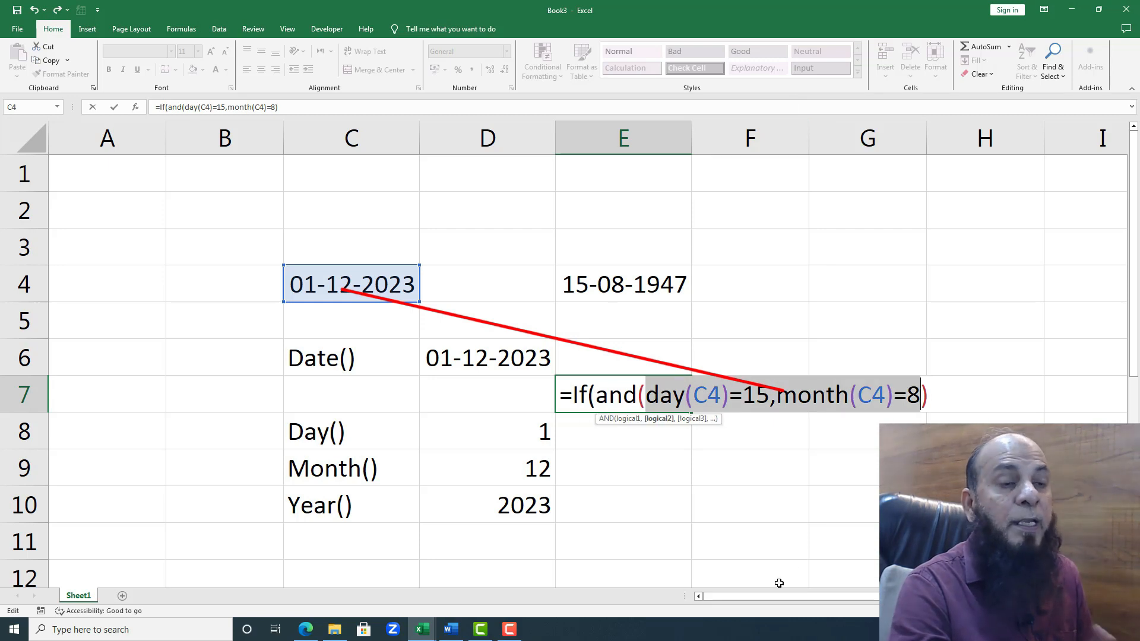
Step: Supply "India's Independence Day" as the IF formula's value if true, with a capital D in Day
left_click(933, 404)
type(",\"")
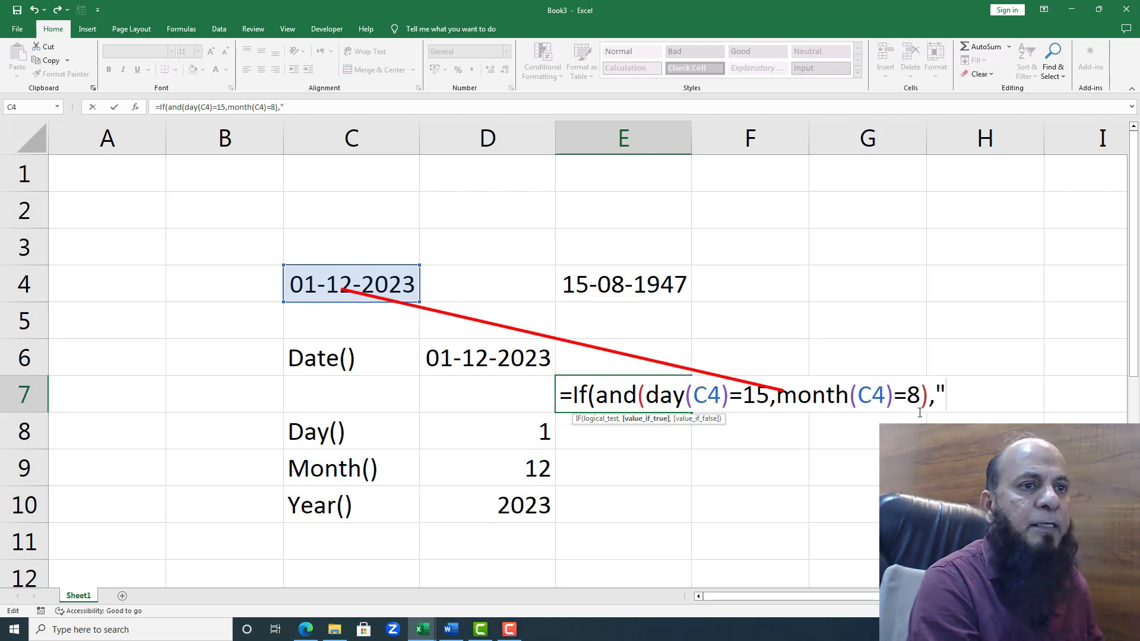
type("India")
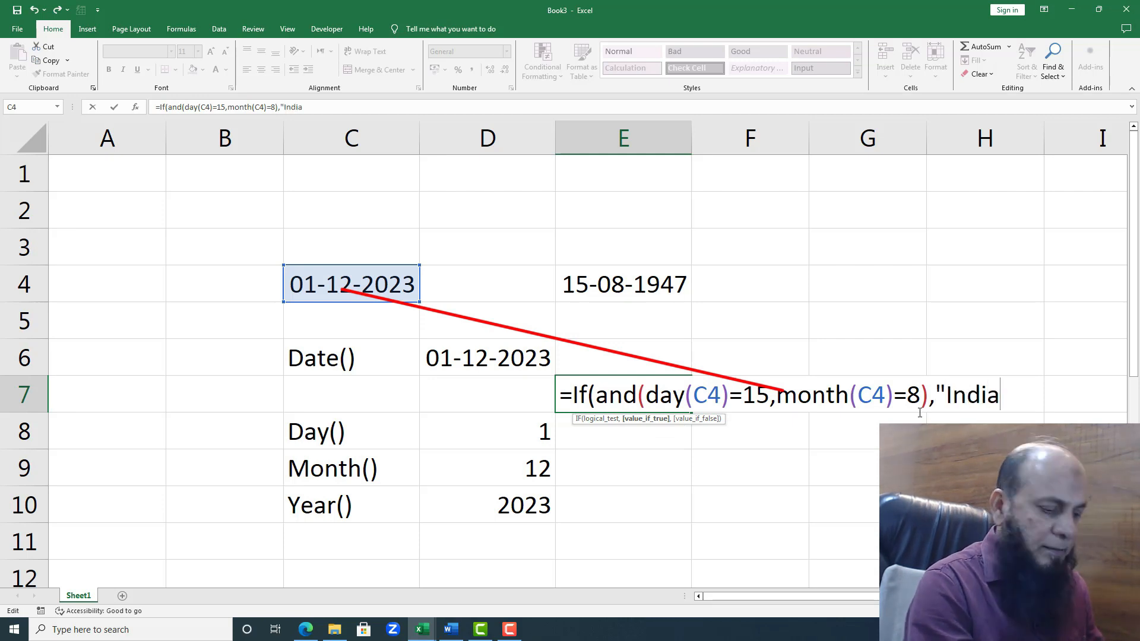
type("'s Ind")
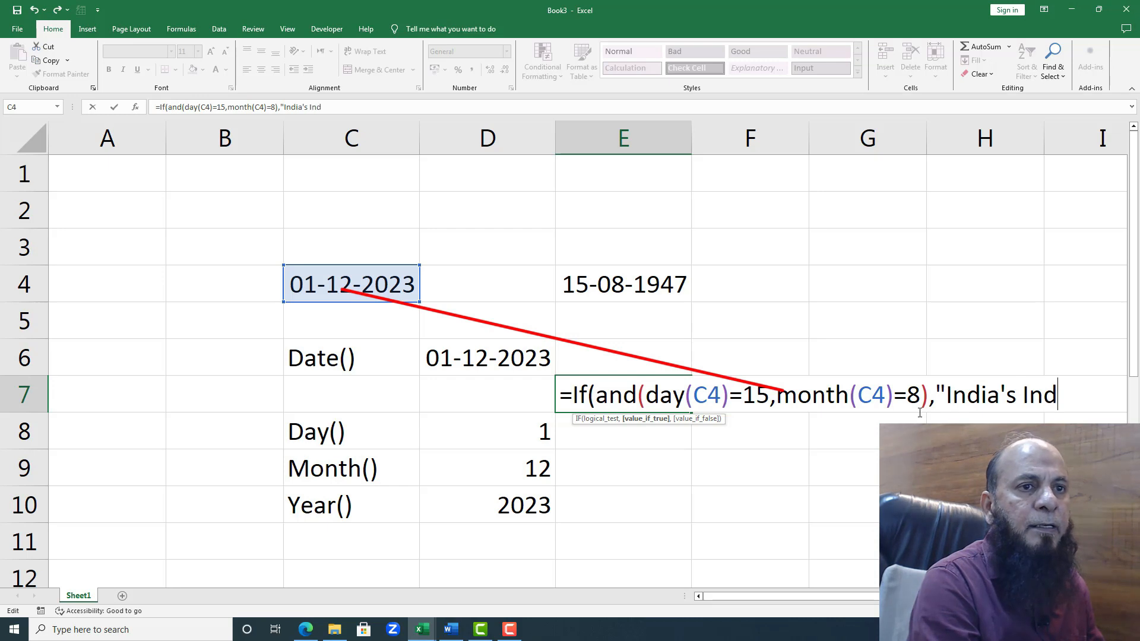
type("epend")
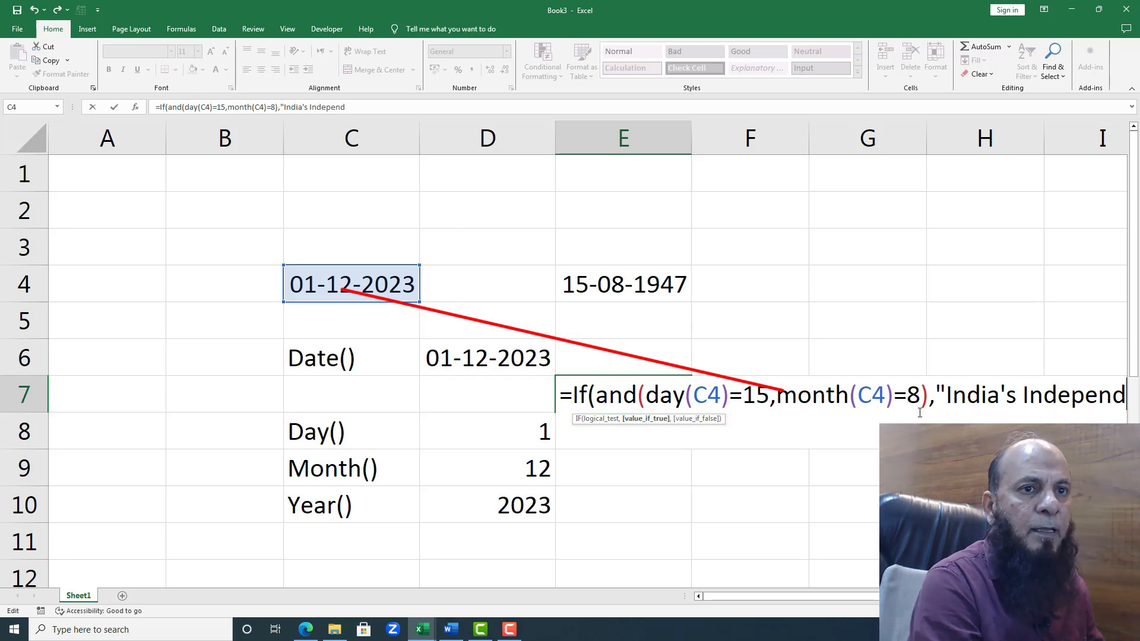
type("ence dAy")
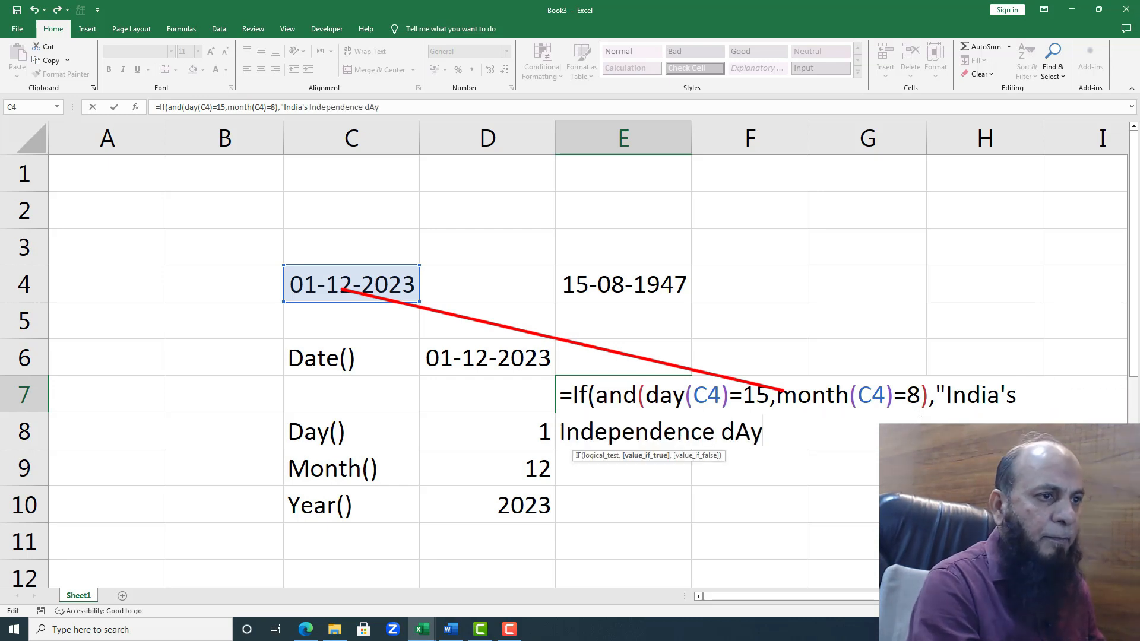
key("BackSpace")
key("BackSpace")
key("BackSpace")
type("Da")
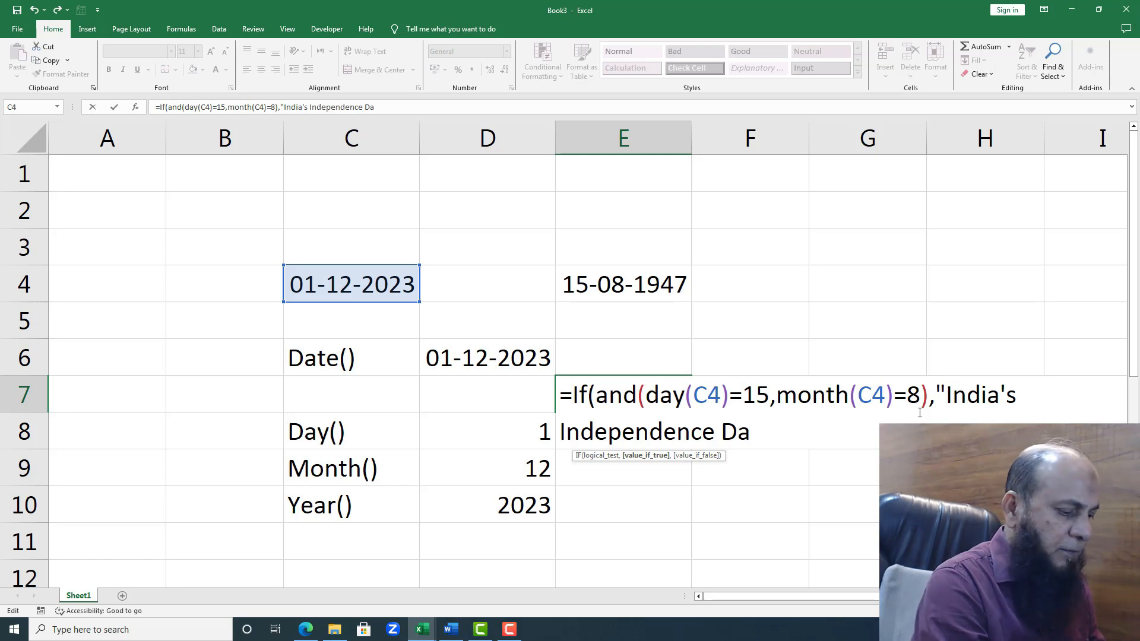
type("y\",")
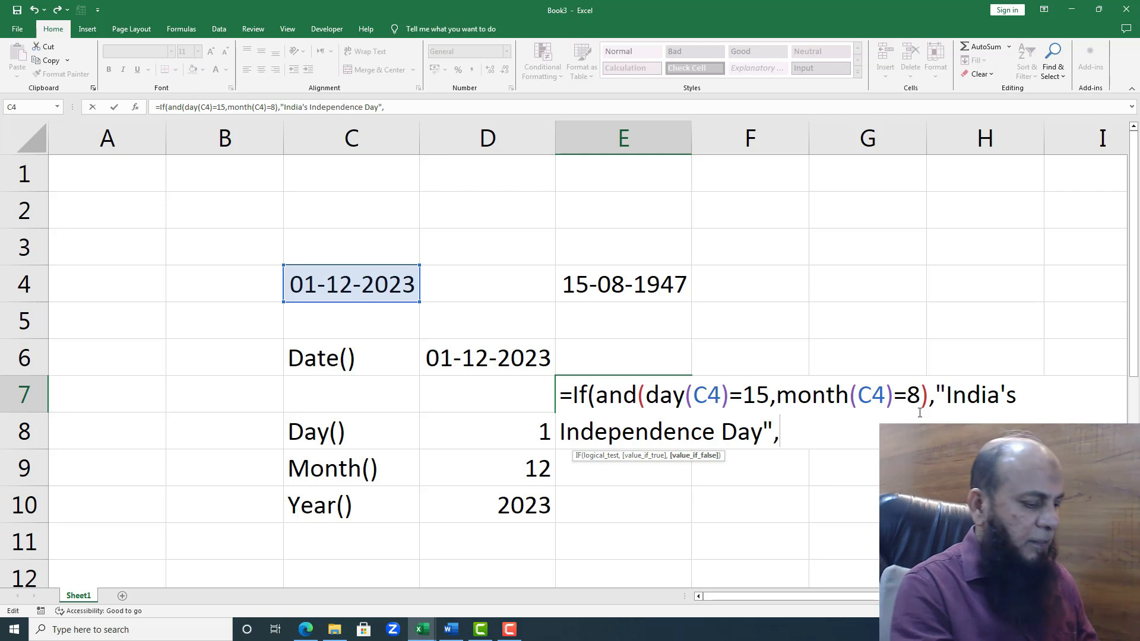
type("\"Ge")
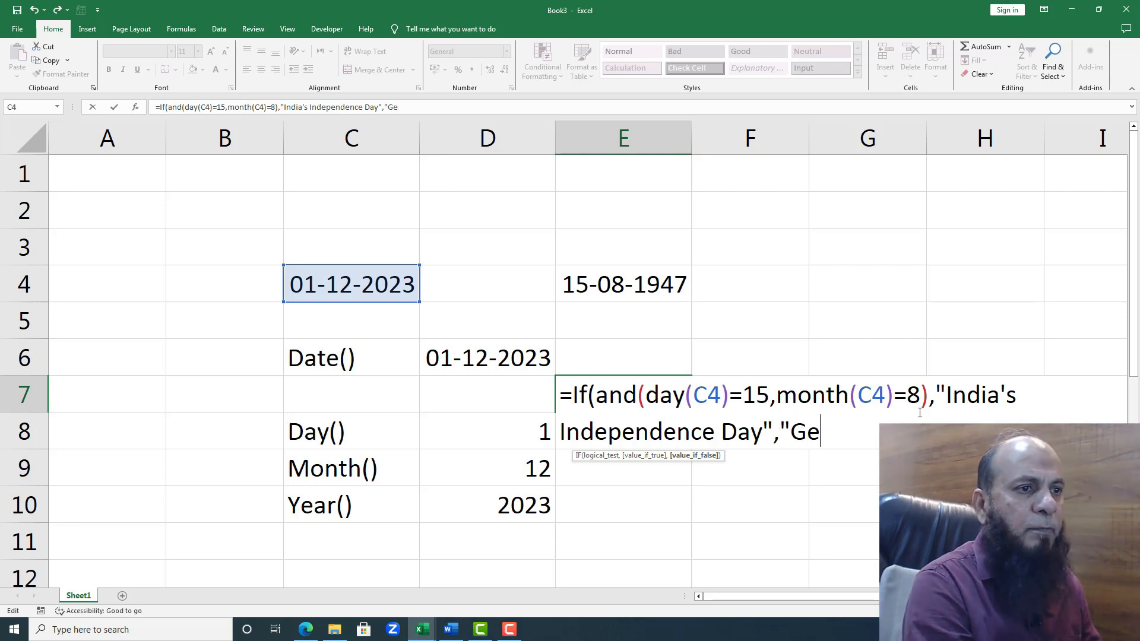
type("neral ")
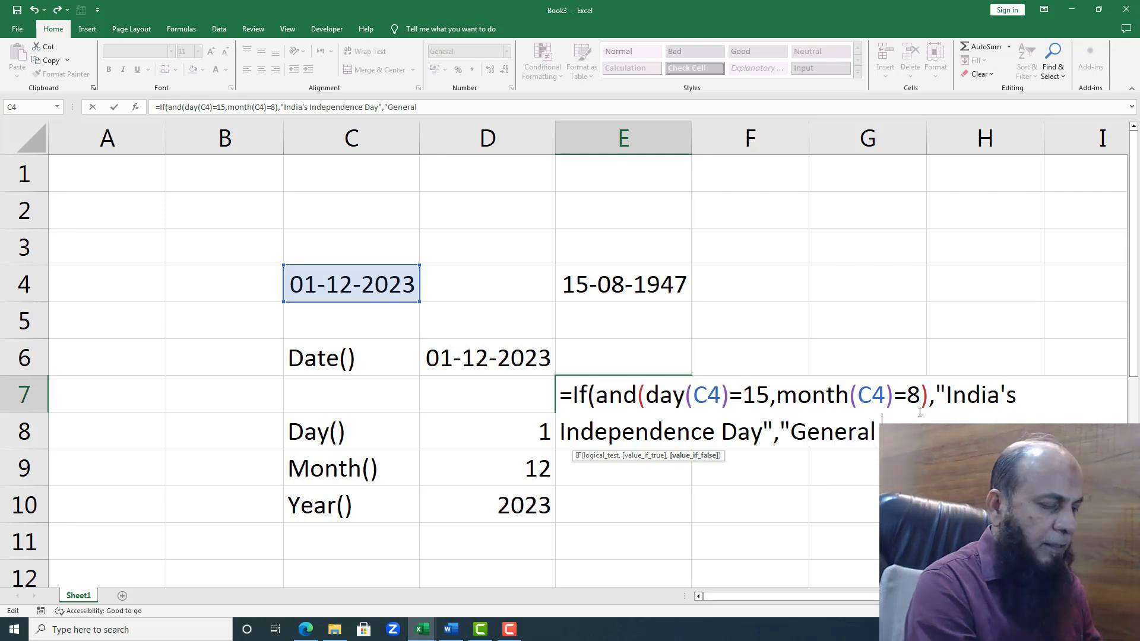
type("Date\"")
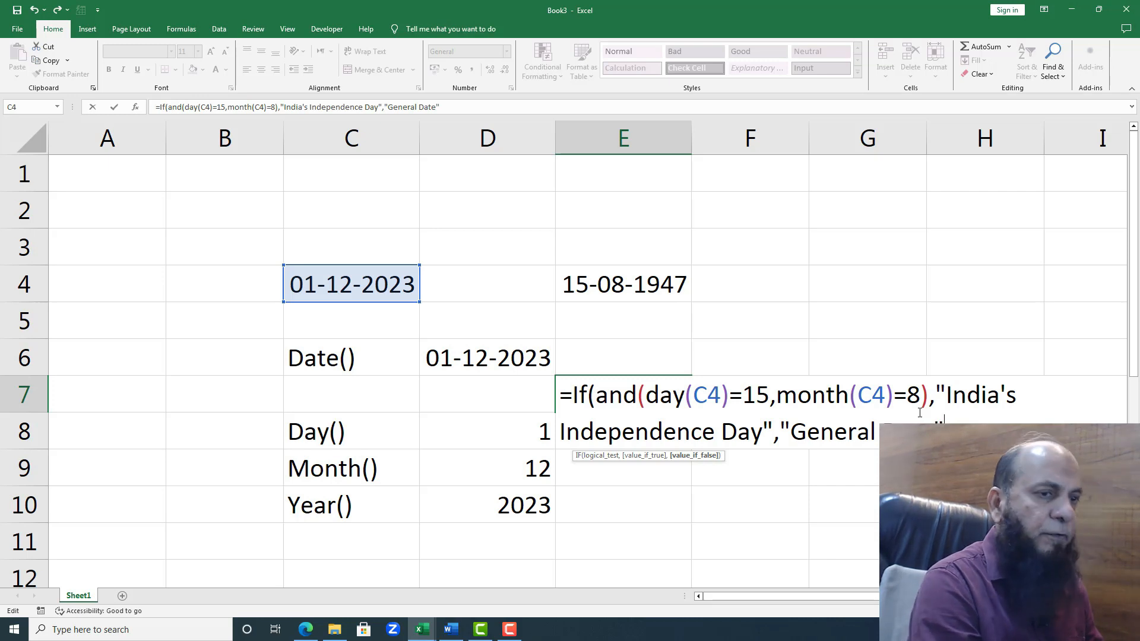
type(")")
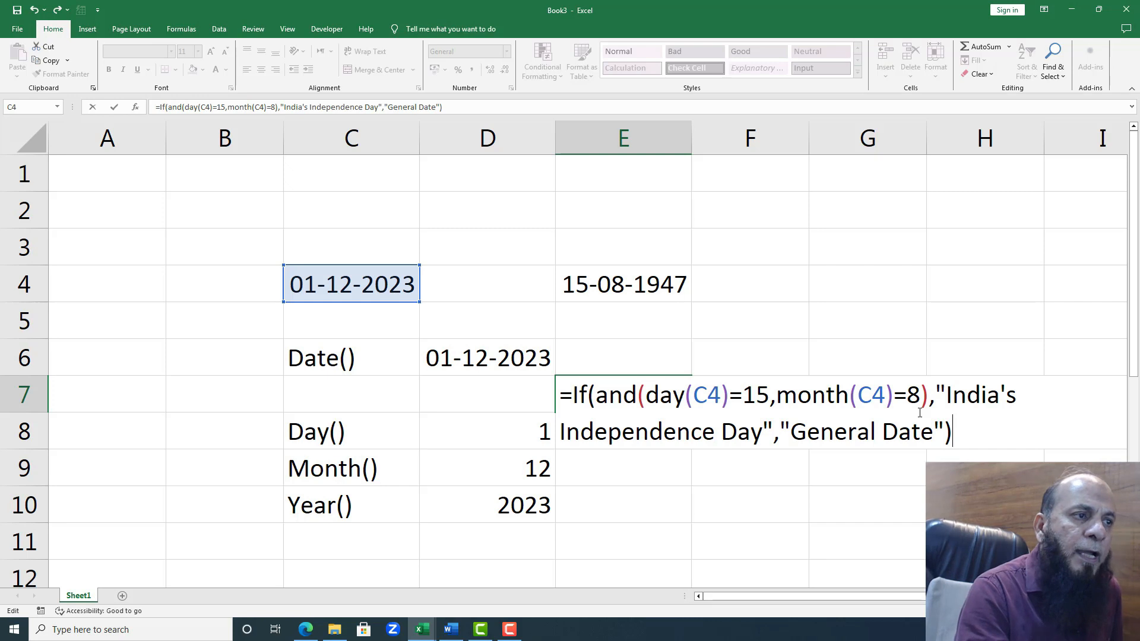
Step: Supply "General Date" as the value if false, then close and enter the IF formula in E7
key("Return")
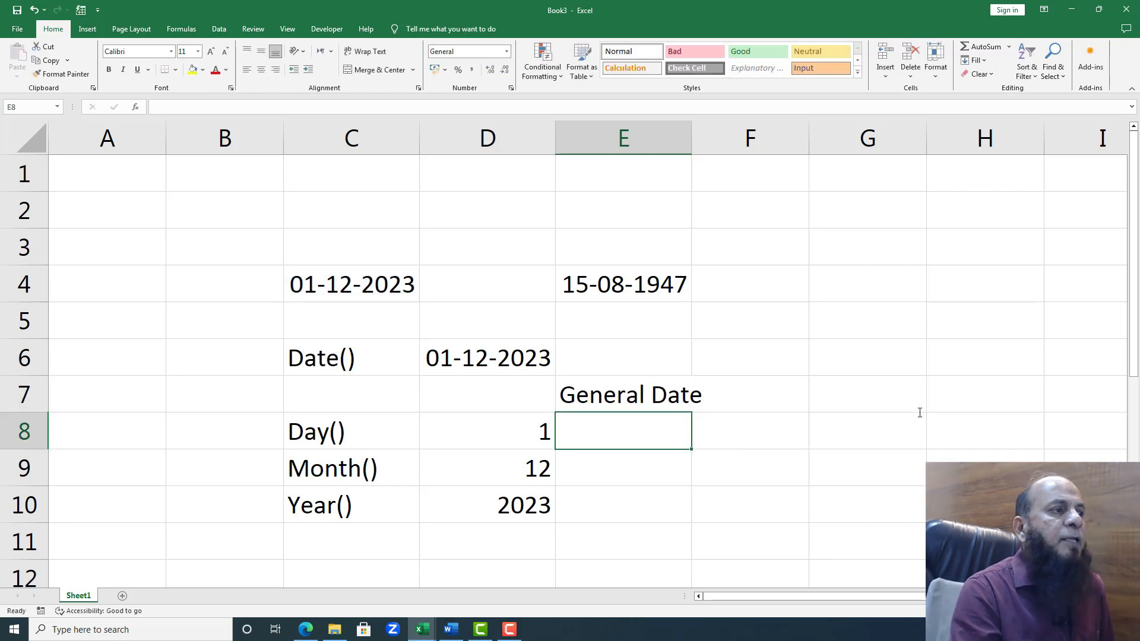
left_click(393, 287)
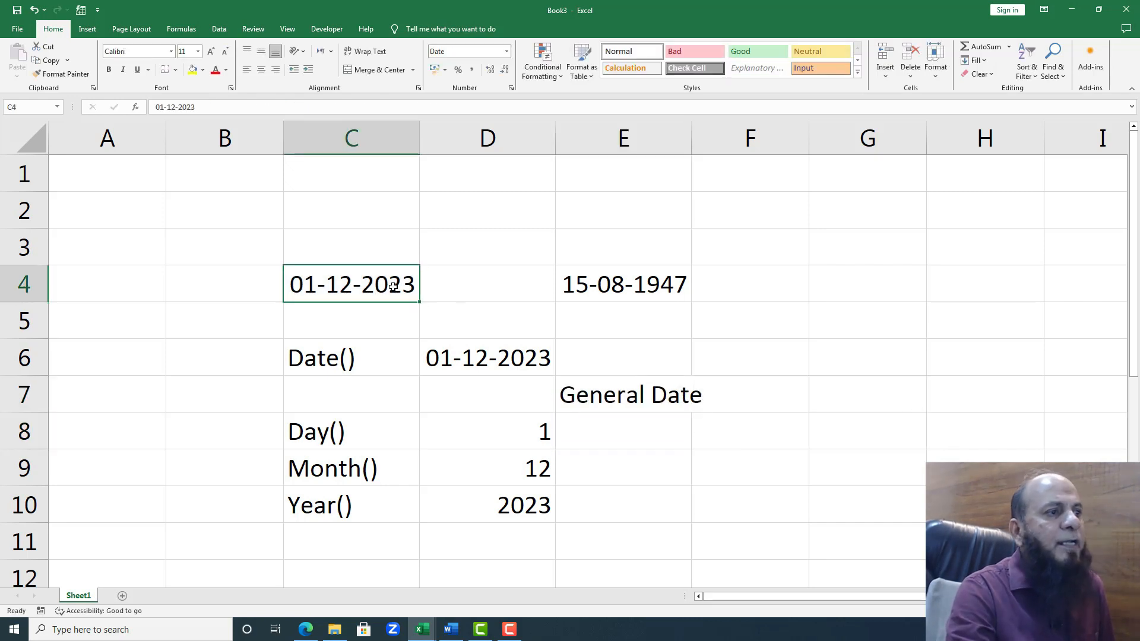
left_click(644, 287)
left_click(402, 286)
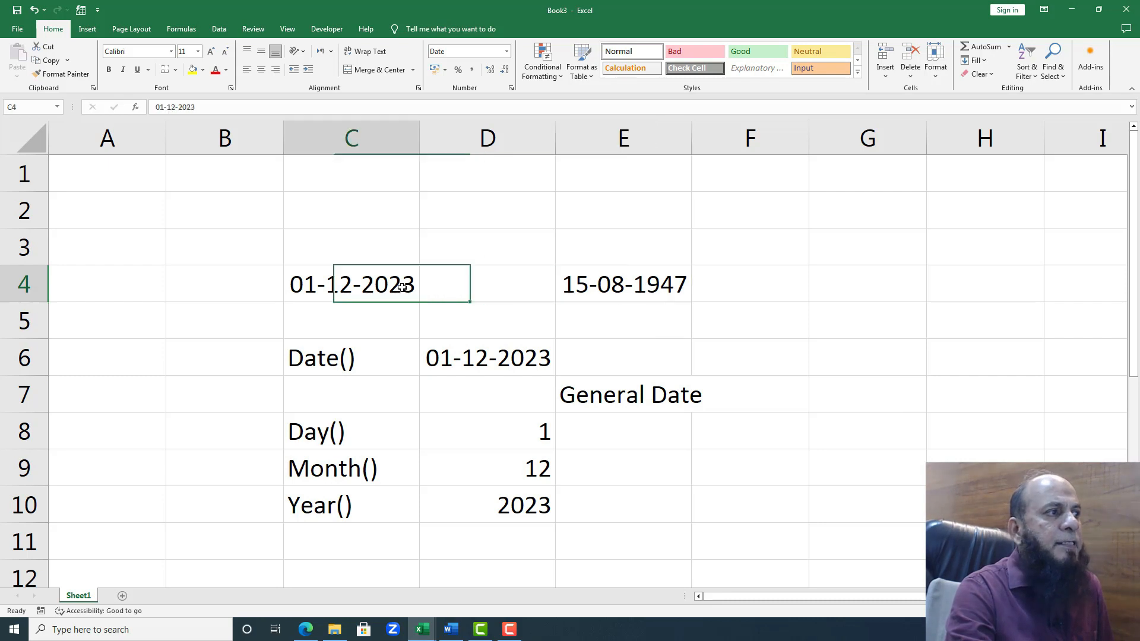
left_click(584, 396)
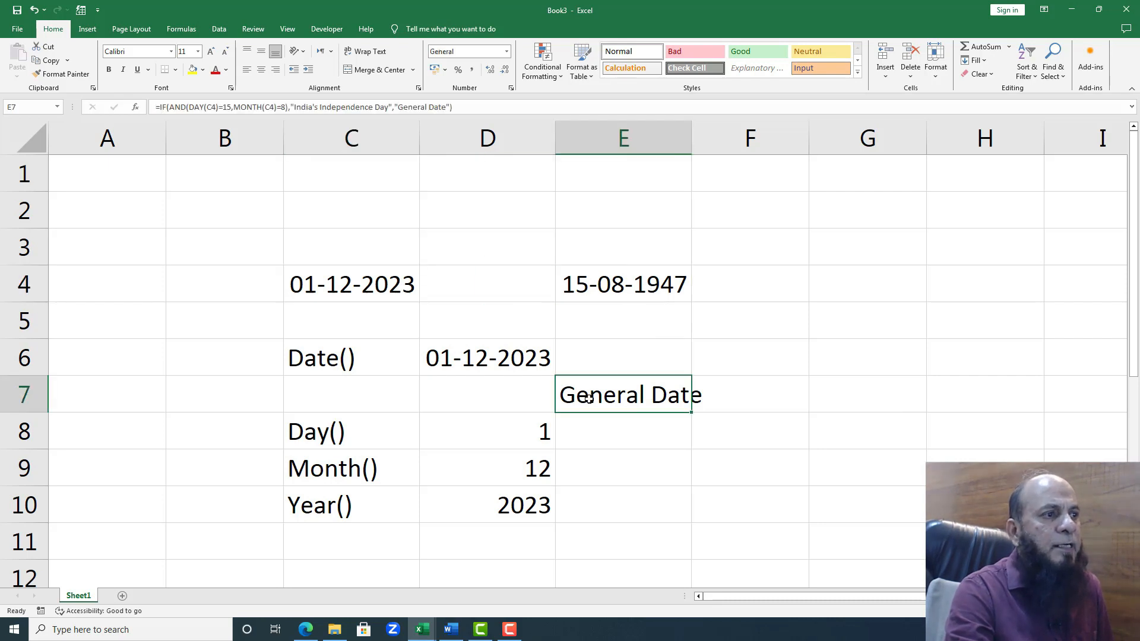
Step: Edit the date in C4 so that its day is 15
double_click(317, 295)
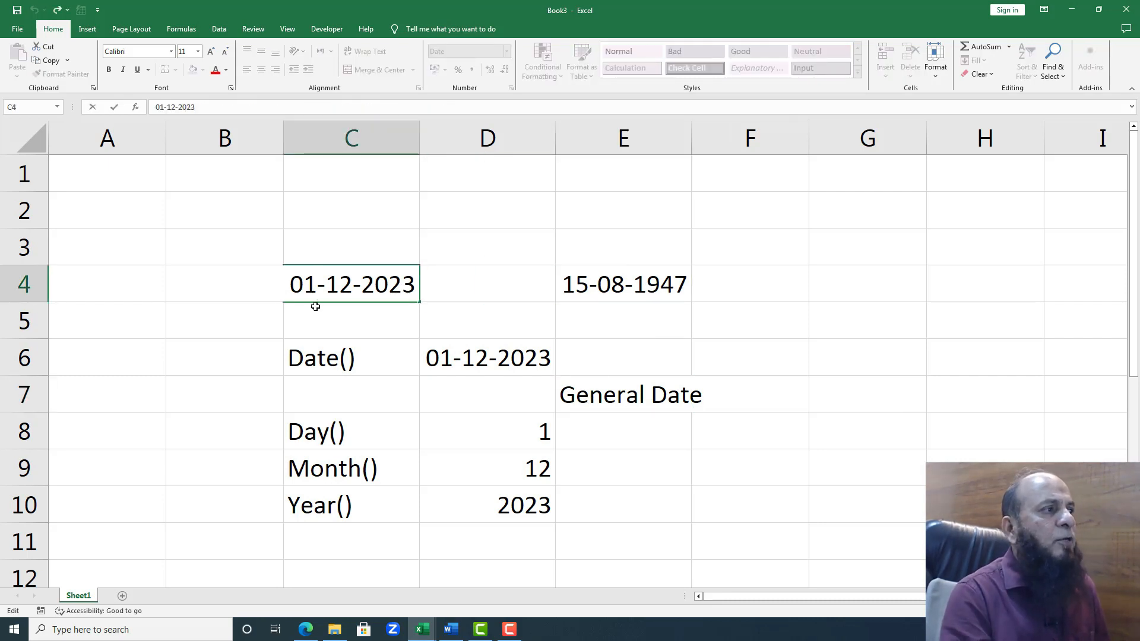
key("Left")
key("Delete")
key("Right")
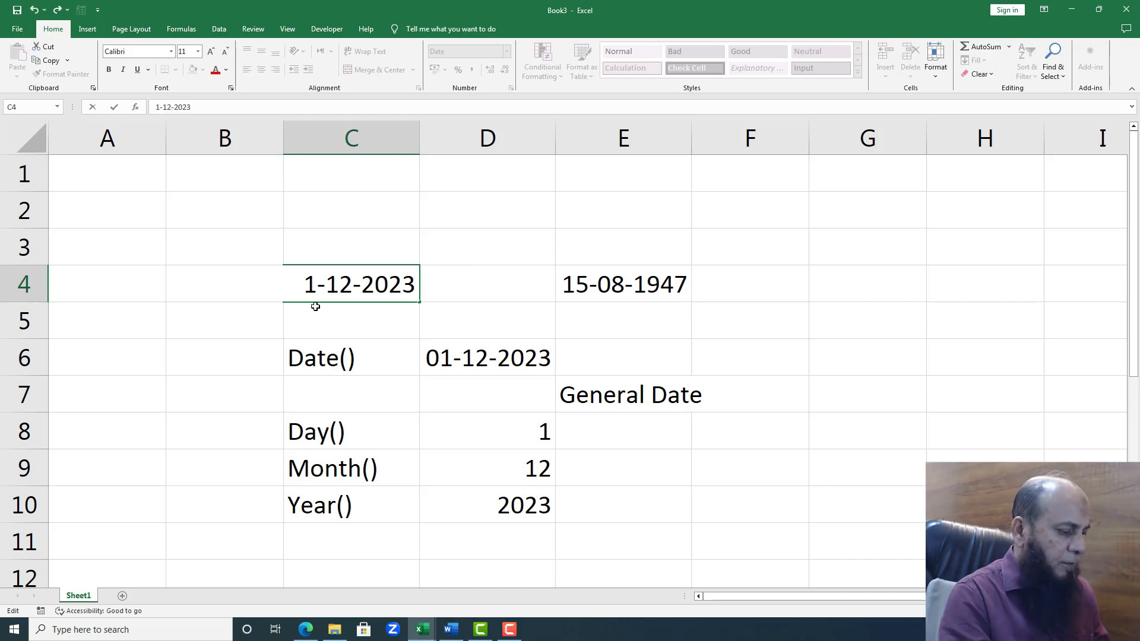
type("5")
key("Right")
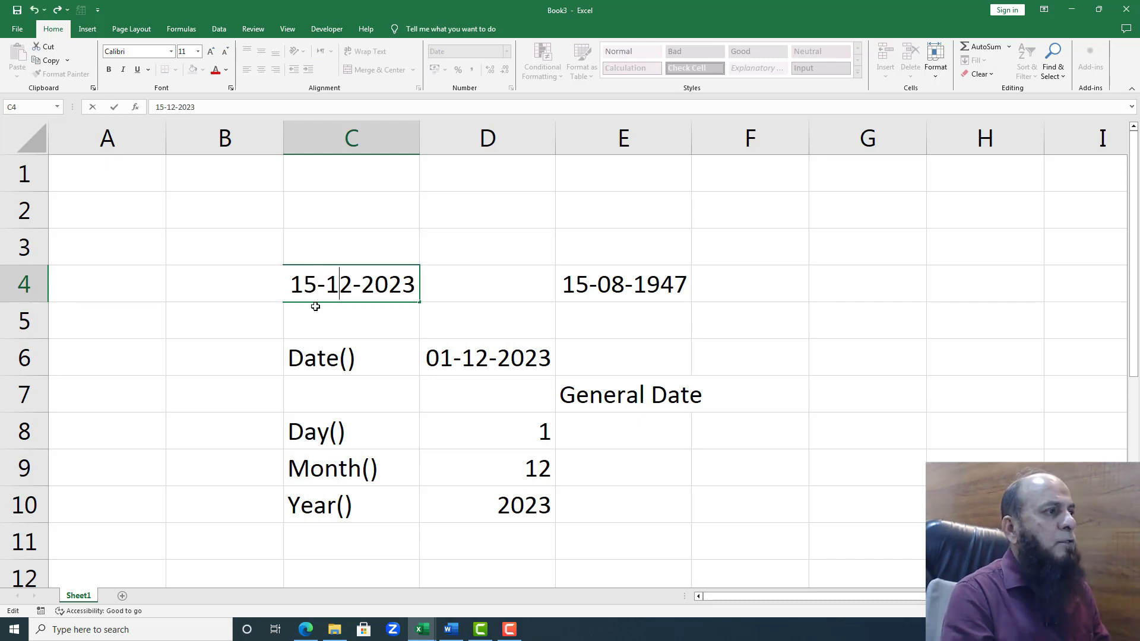
Step: Replace the month of the C4 date with 08
key("Delete")
key("Delete")
type("0")
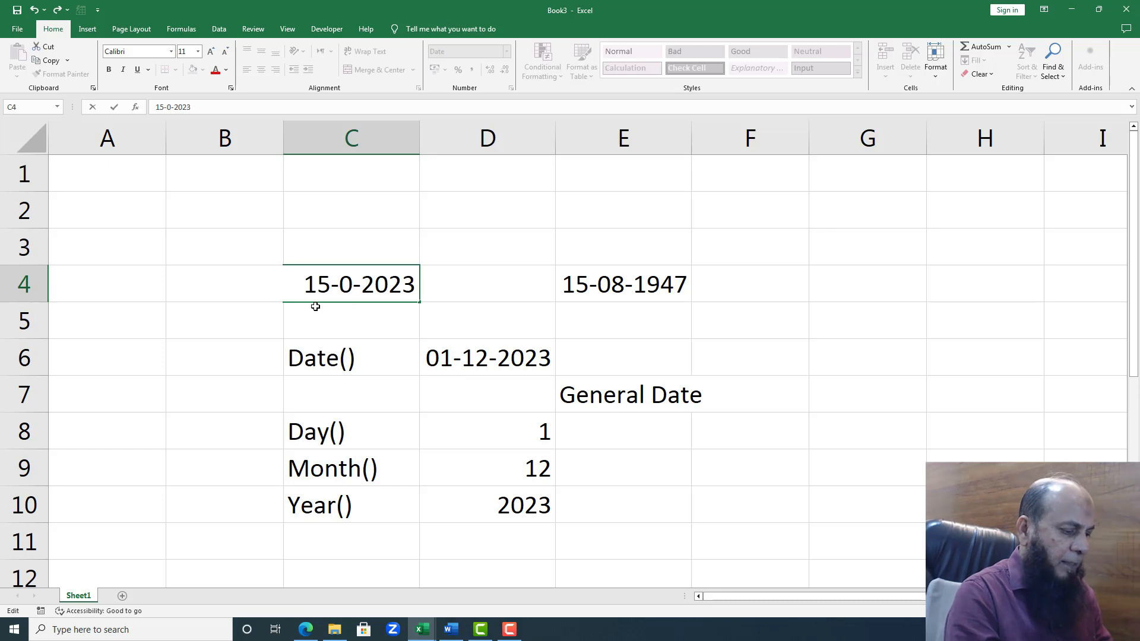
type("8")
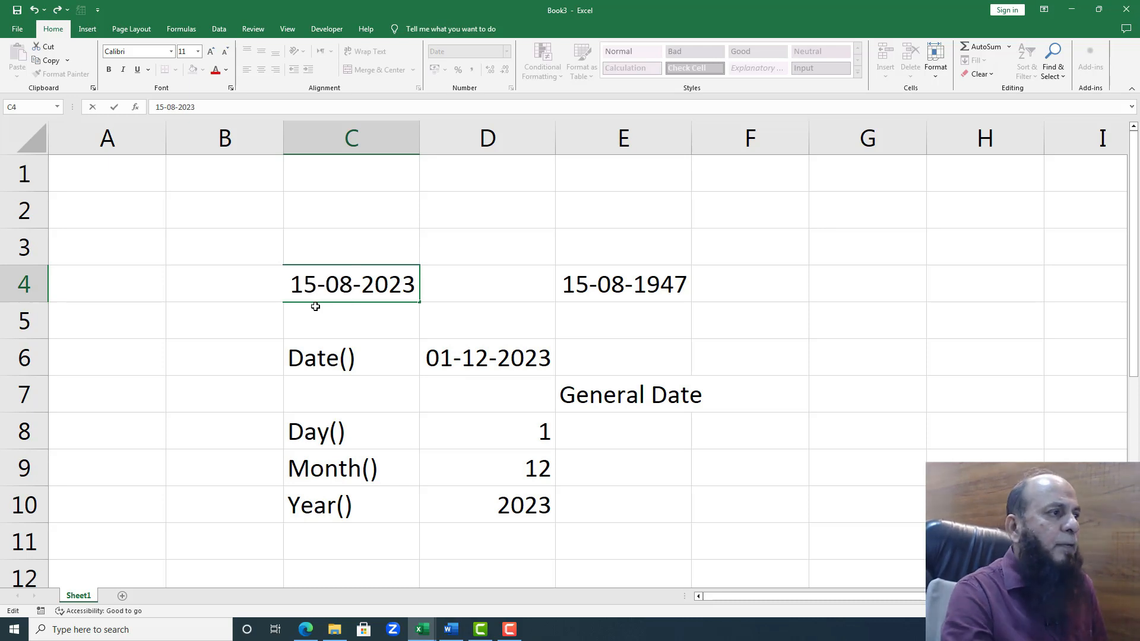
Step: Change the year of the C4 date to 1947, enter it, and check the formula result in E7
left_click_drag(364, 284, 418, 289)
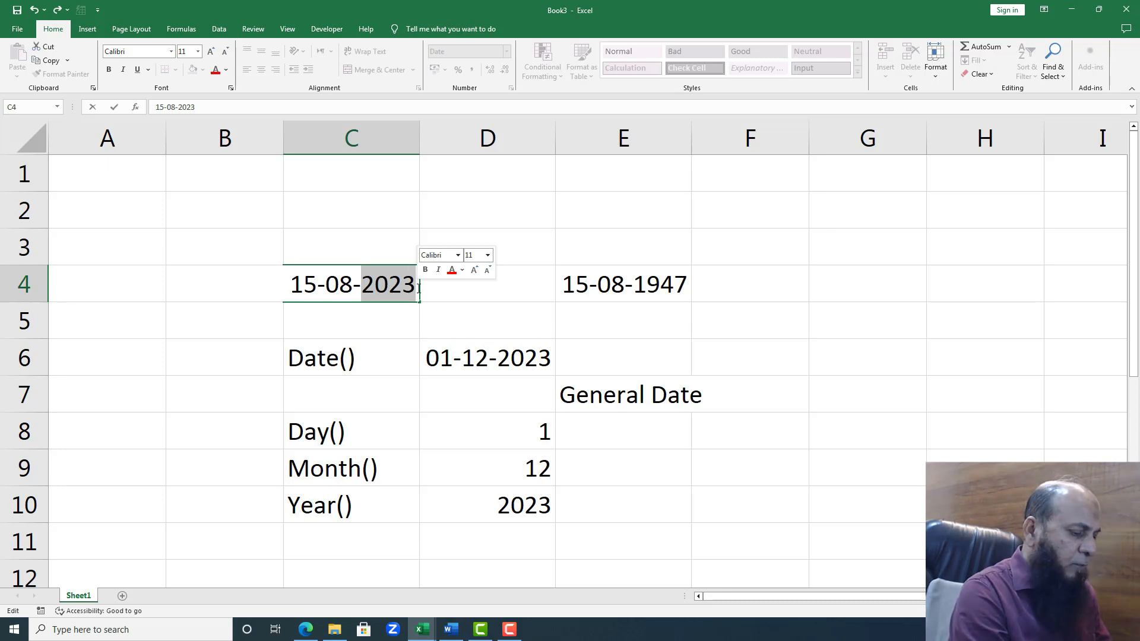
type("19")
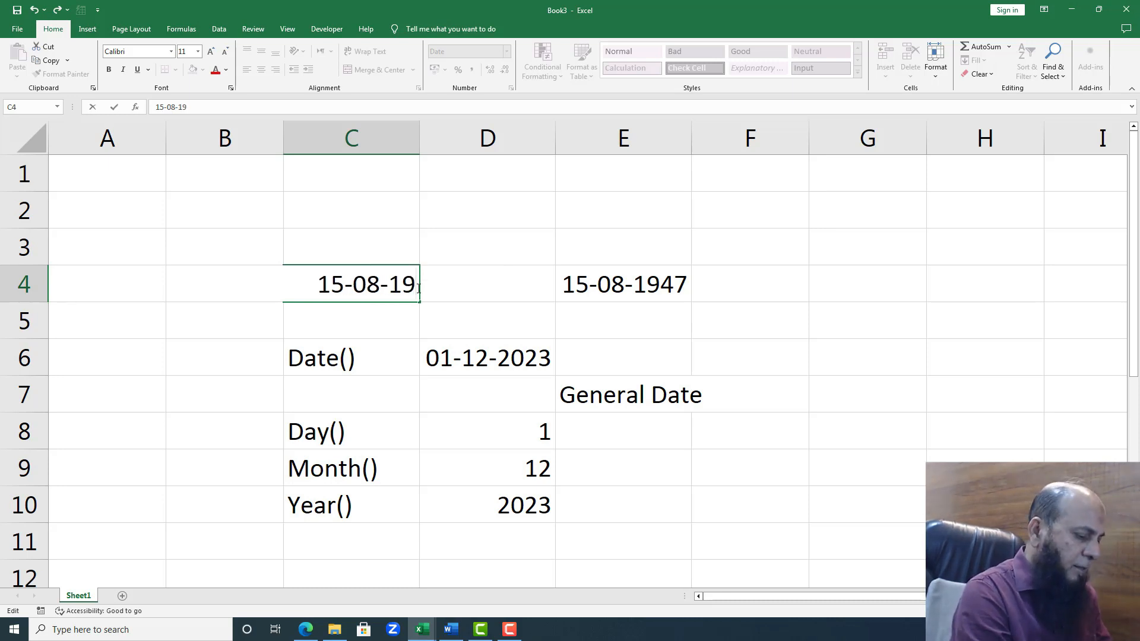
type("47")
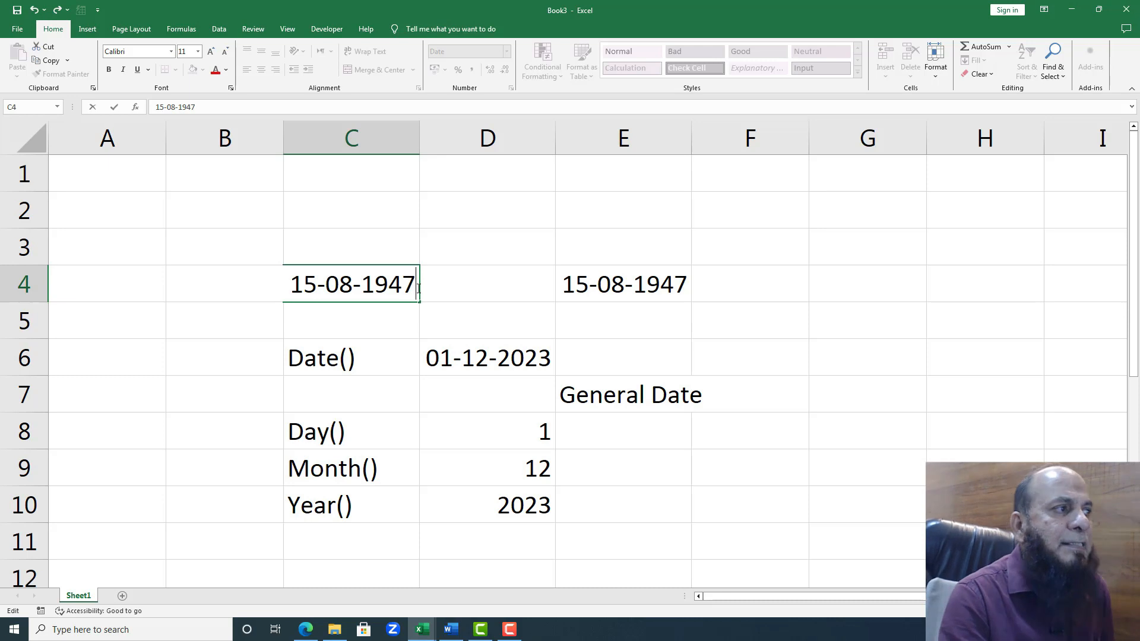
key("Return")
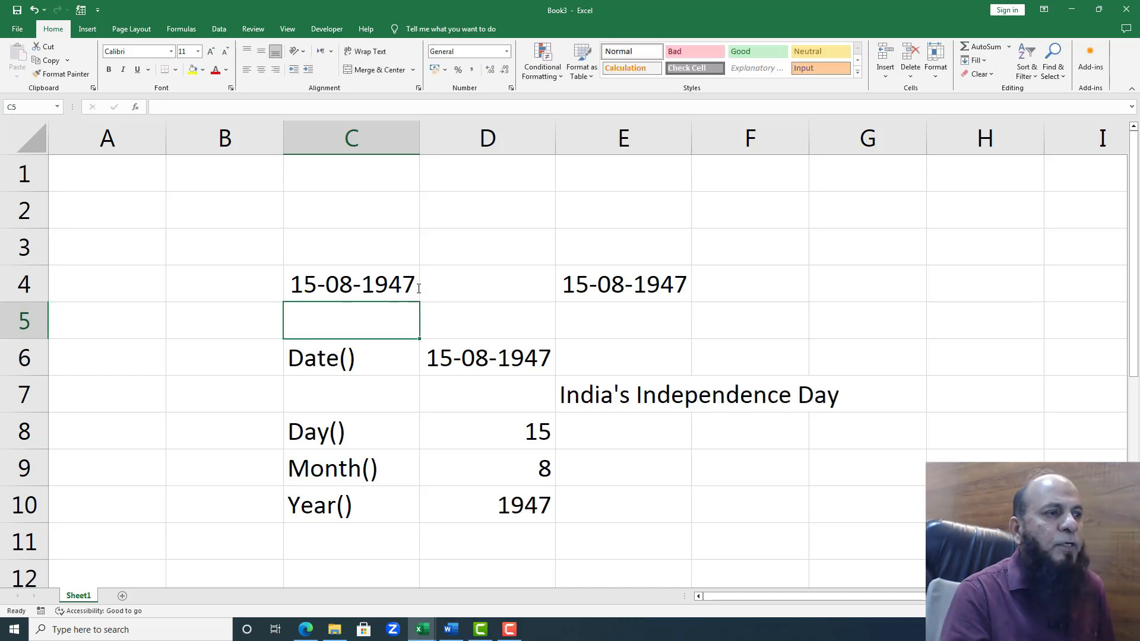
left_click(622, 396)
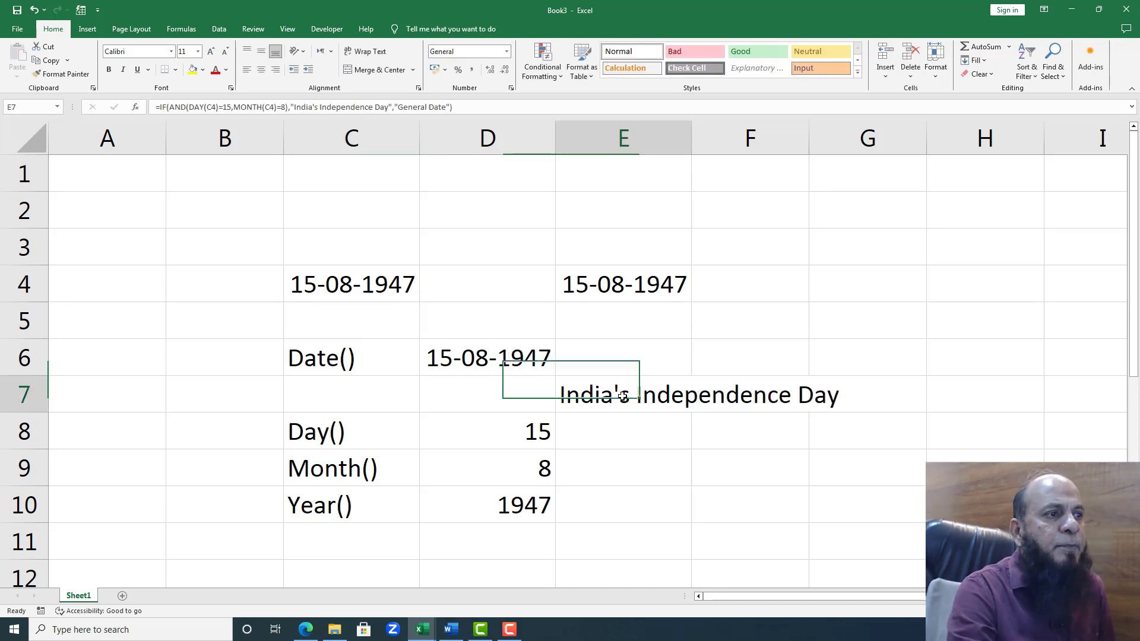
Step: Set the year of the C4 date to 2023, enter it, and check the E7 formula result again
left_click(395, 292)
double_click(400, 290)
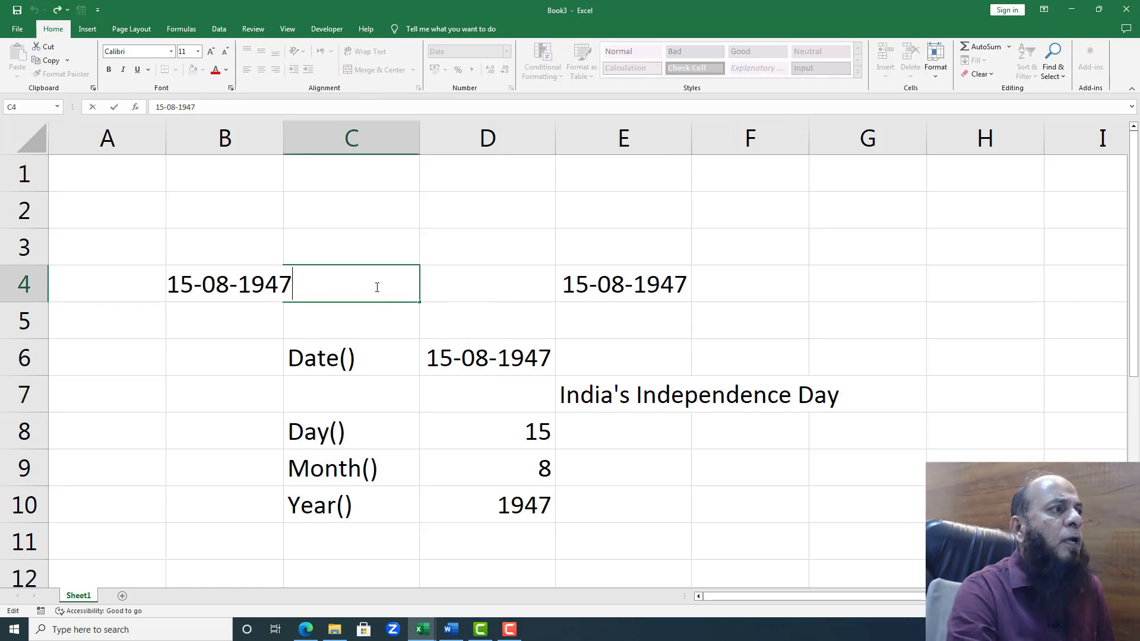
key("BackSpace")
key("BackSpace")
key("BackSpace")
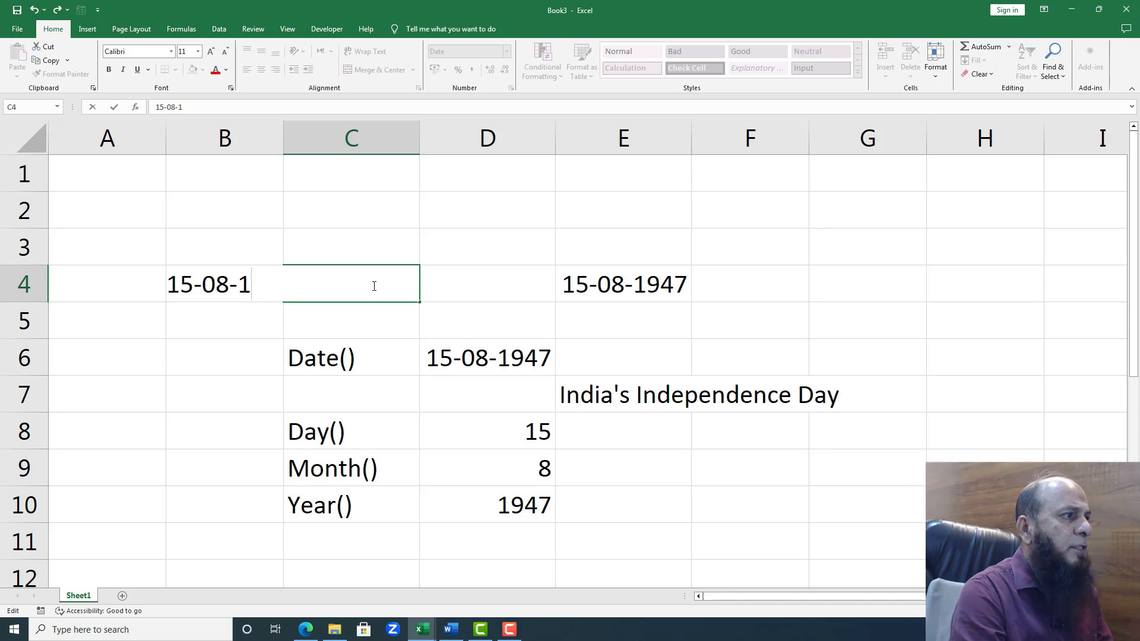
key("BackSpace")
type("2023")
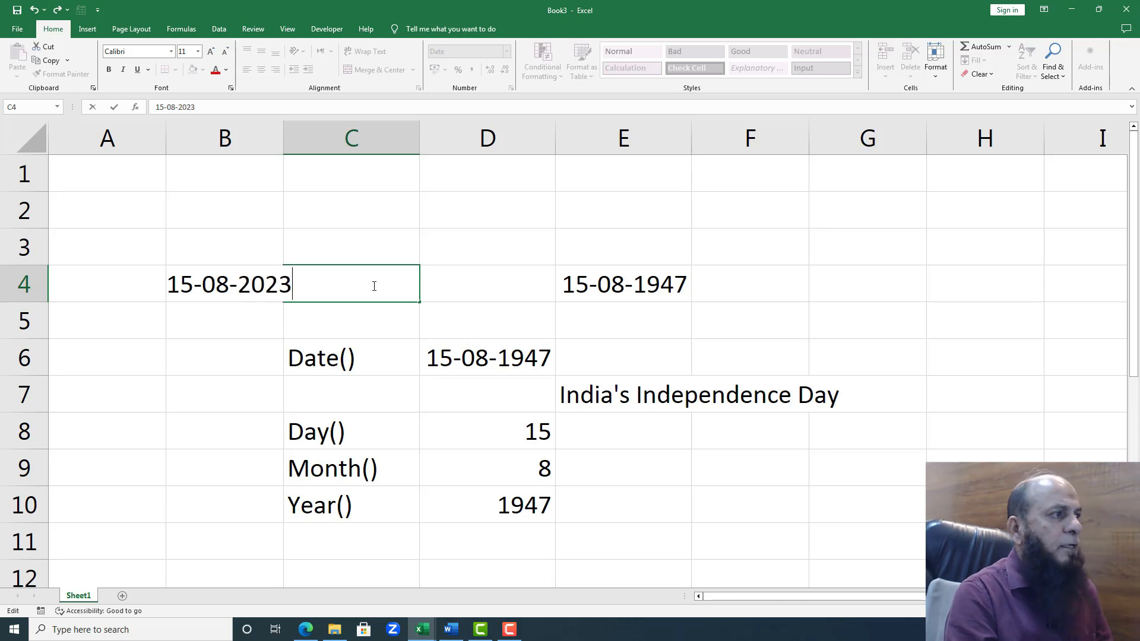
key("Return")
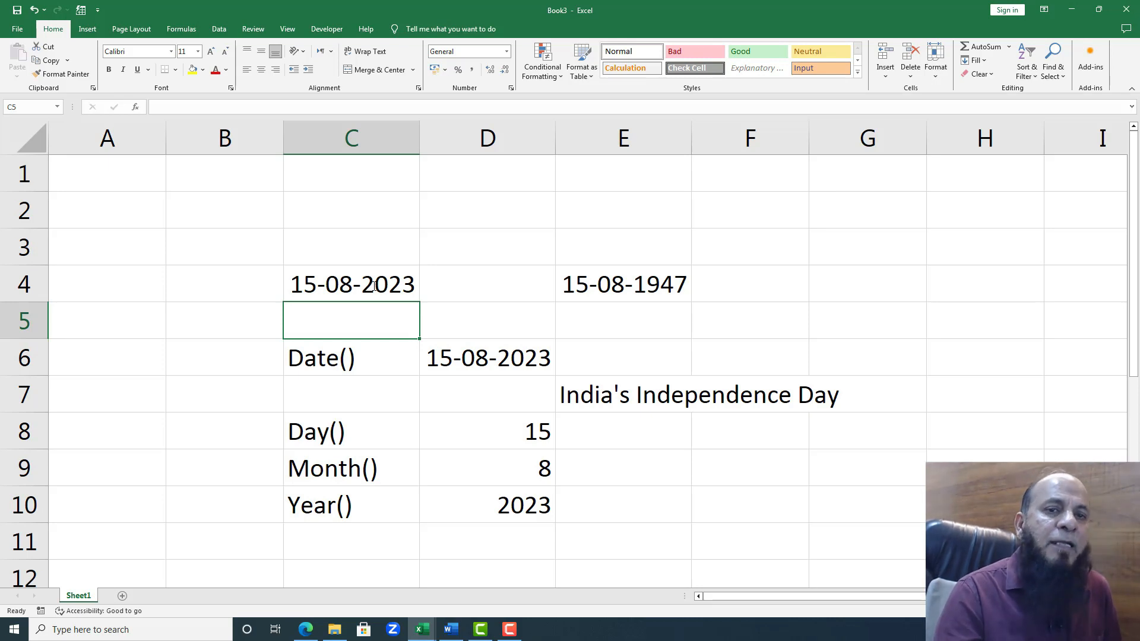
left_click(624, 394)
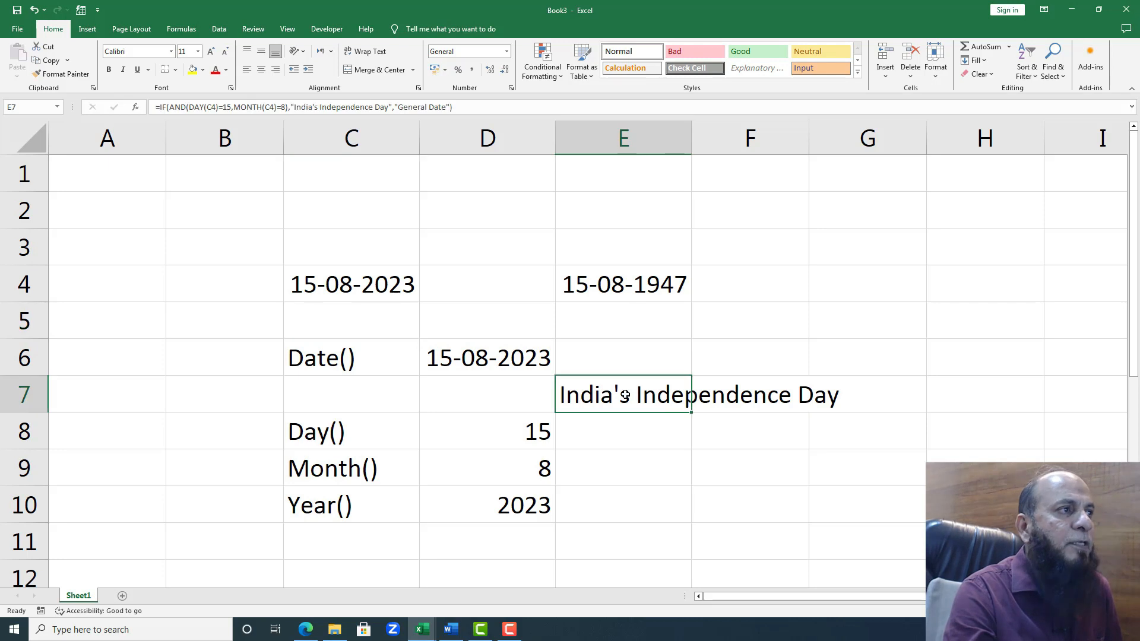